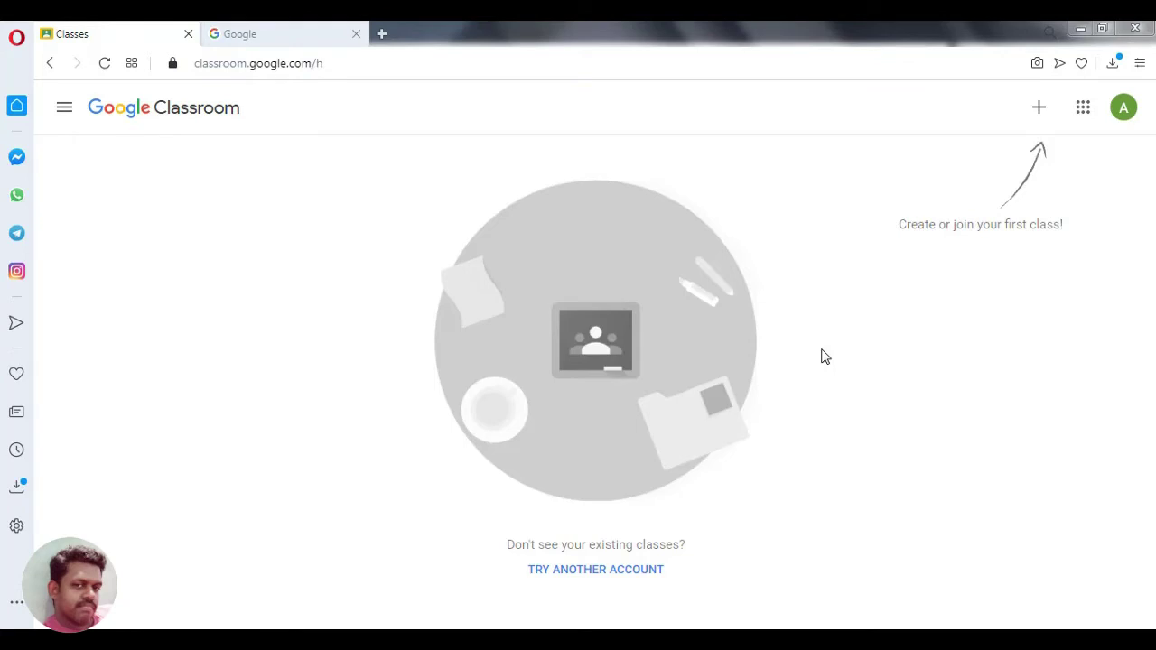
- Look through the Google apps grid, then close the Google Search page, leaving only Classroom
{"action": "left_click", "coordinate": [296, 41]}
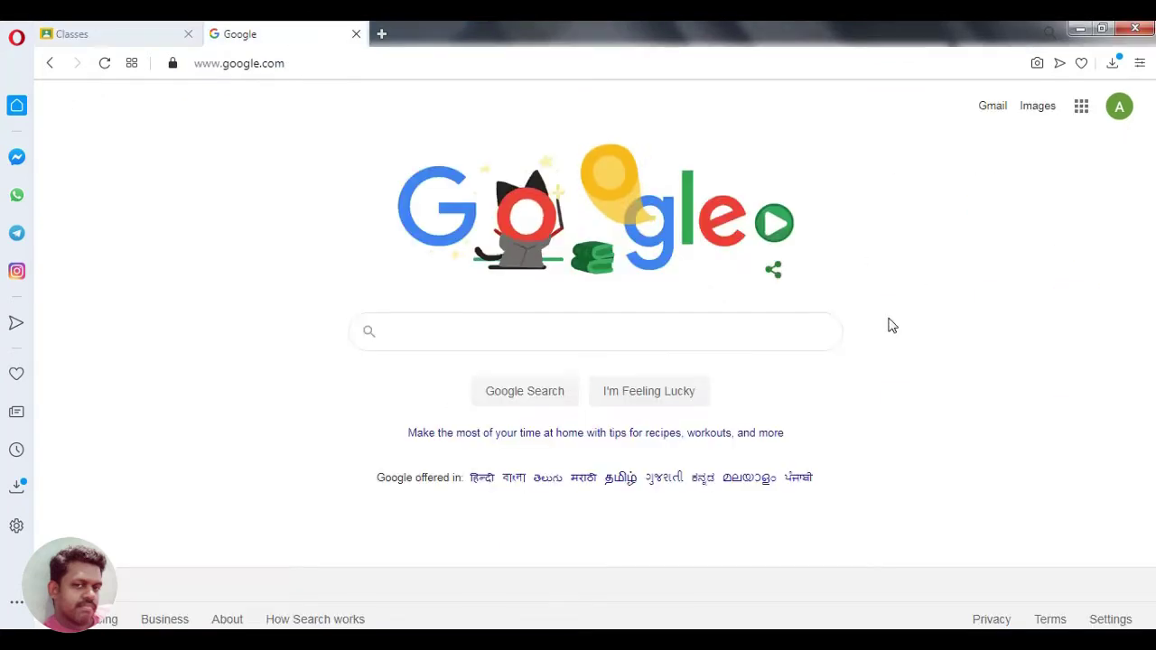
{"action": "left_click", "coordinate": [1081, 107]}
{"action": "scroll", "coordinate": [1122, 193], "scroll_direction": "down", "scroll_amount": 4}
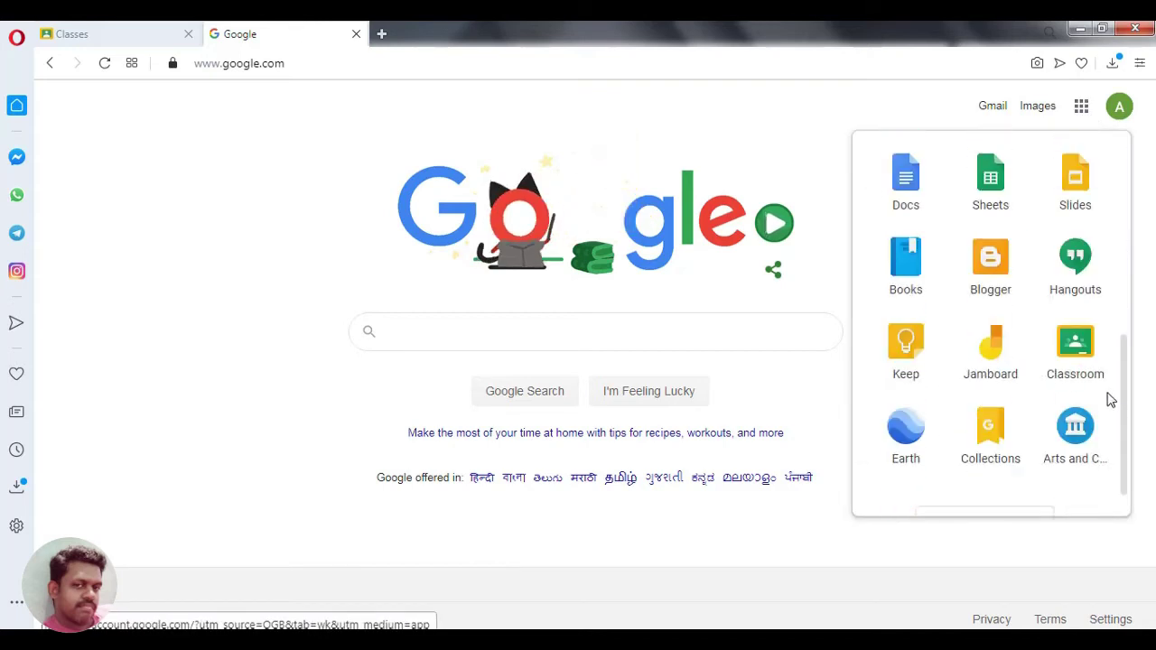
{"action": "scroll", "coordinate": [1111, 379], "scroll_direction": "down", "scroll_amount": 2}
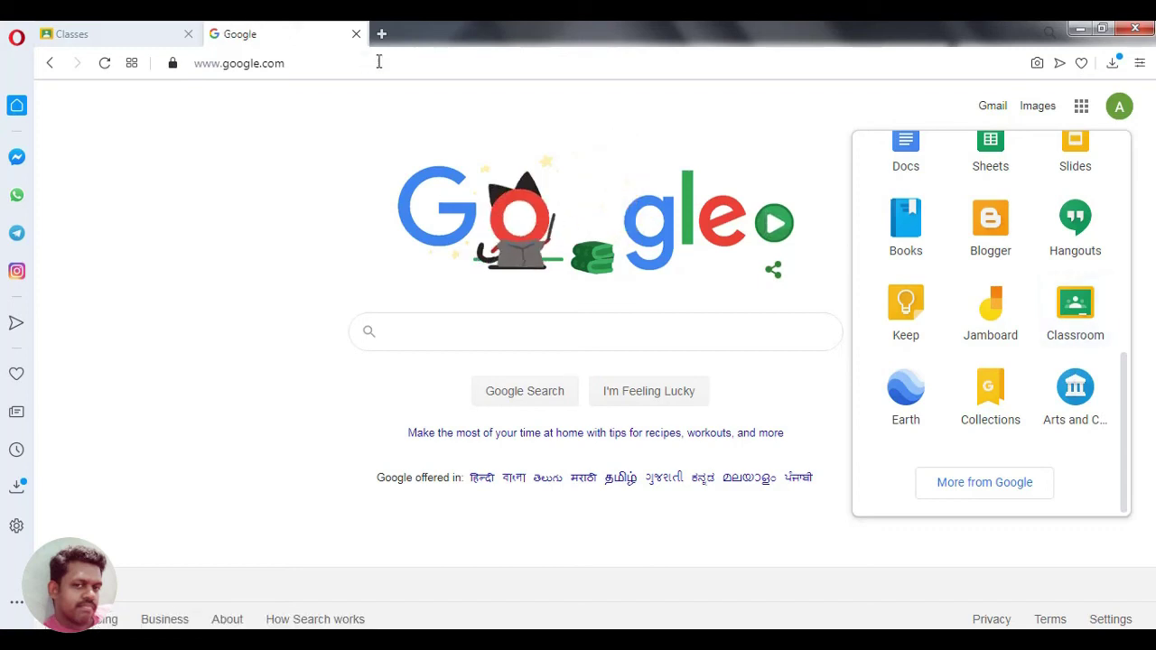
{"action": "left_click", "coordinate": [356, 35]}
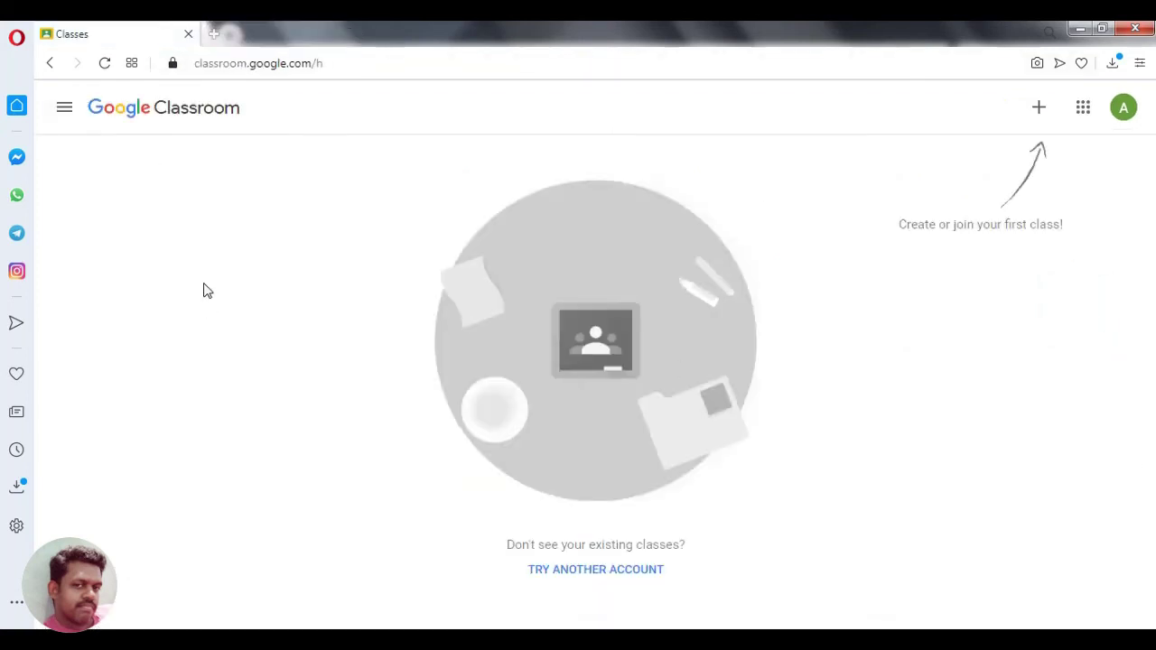
- Start Join class, then enlarge and select the I Year CSE class code on the teacher's Stream
{"action": "left_click", "coordinate": [1039, 108]}
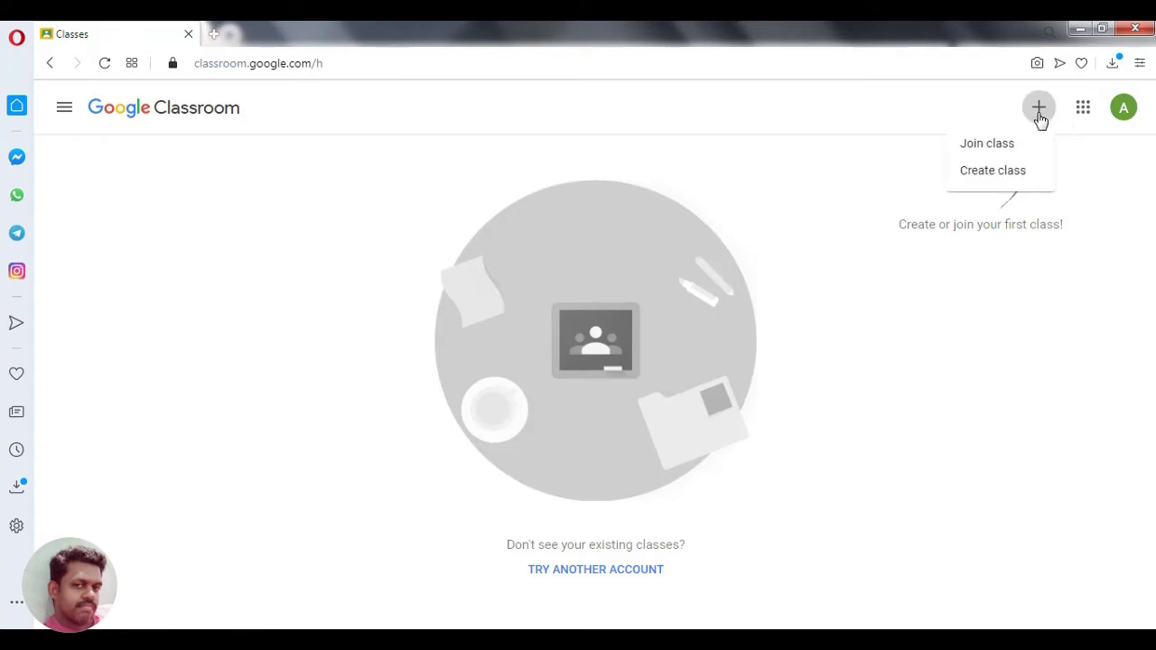
{"action": "left_click", "coordinate": [990, 146]}
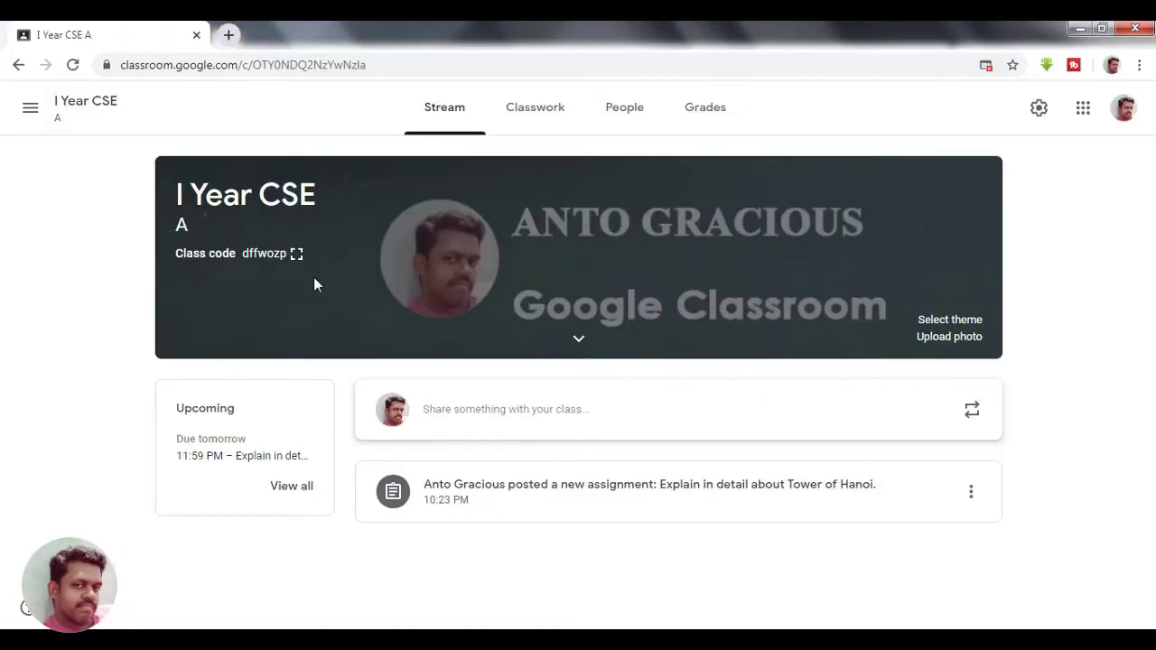
{"action": "left_click", "coordinate": [297, 254]}
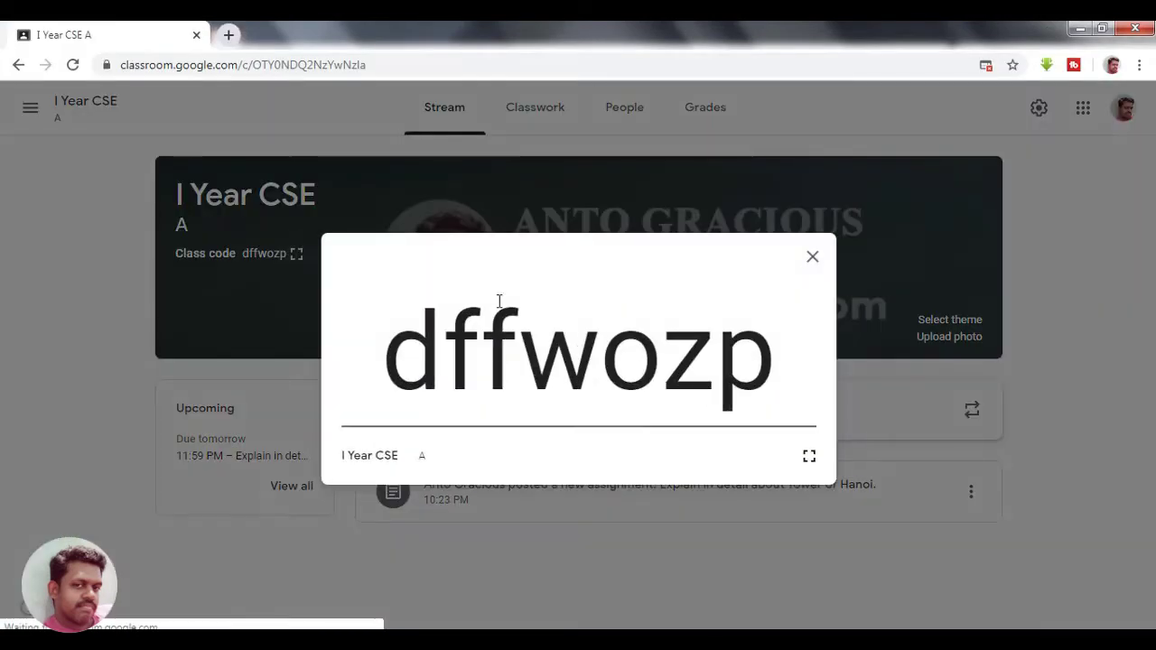
{"action": "left_click_drag", "start_coordinate": [394, 354], "coordinate": [764, 354]}
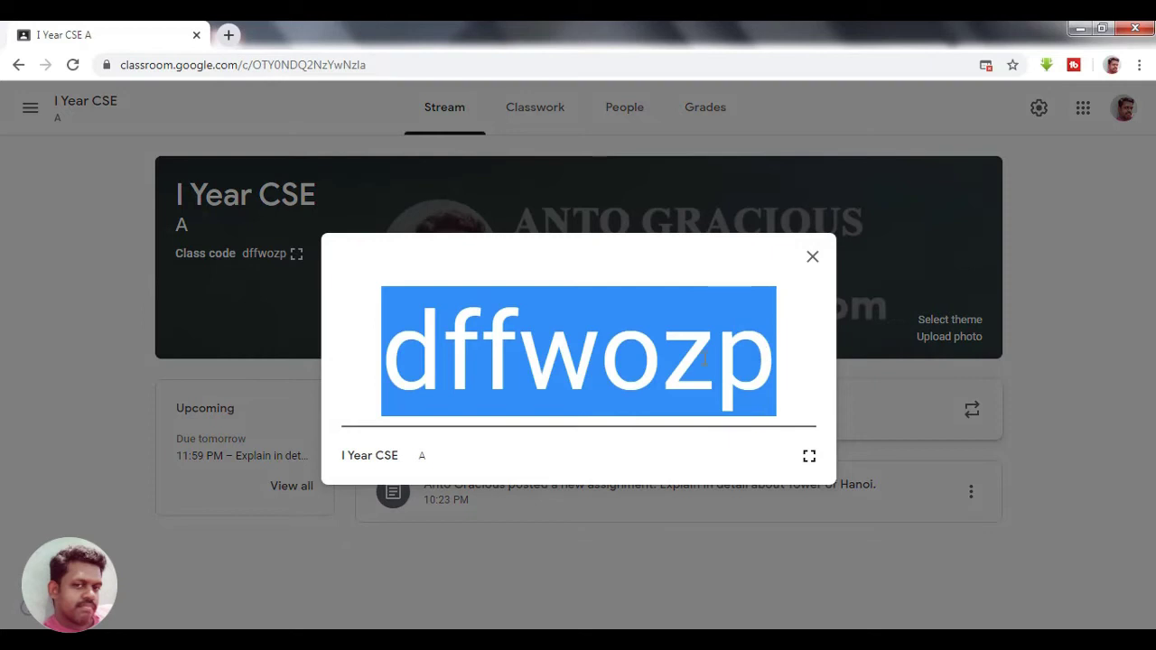
{"action": "right_click", "coordinate": [703, 360]}
- Copy the enlarged class code, paste it into the Class code field, and join I Year CSE
{"action": "left_click", "coordinate": [728, 371]}
{"action": "left_click", "coordinate": [813, 257]}
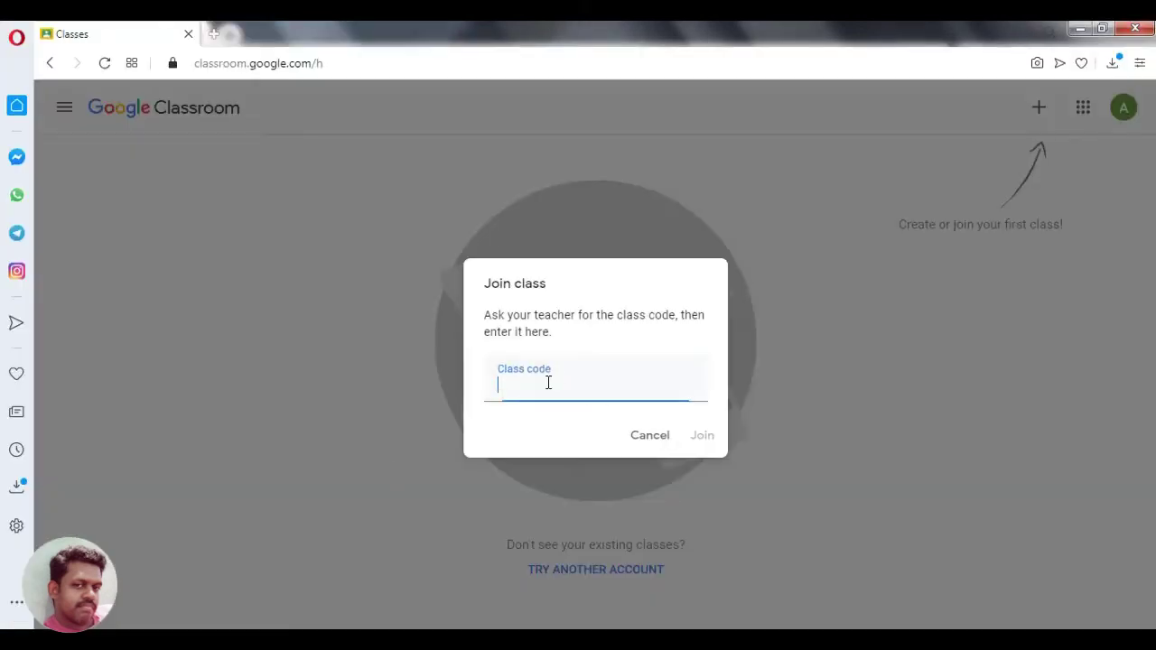
{"action": "right_click", "coordinate": [543, 389]}
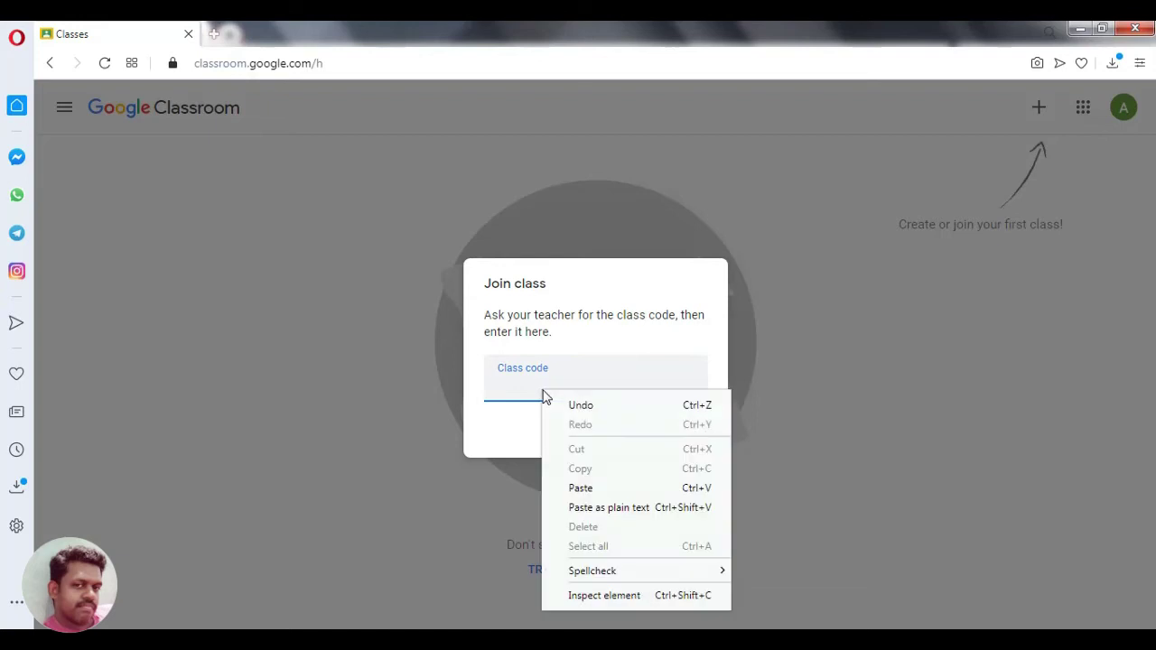
{"action": "left_click", "coordinate": [572, 485]}
{"action": "left_click", "coordinate": [702, 437]}
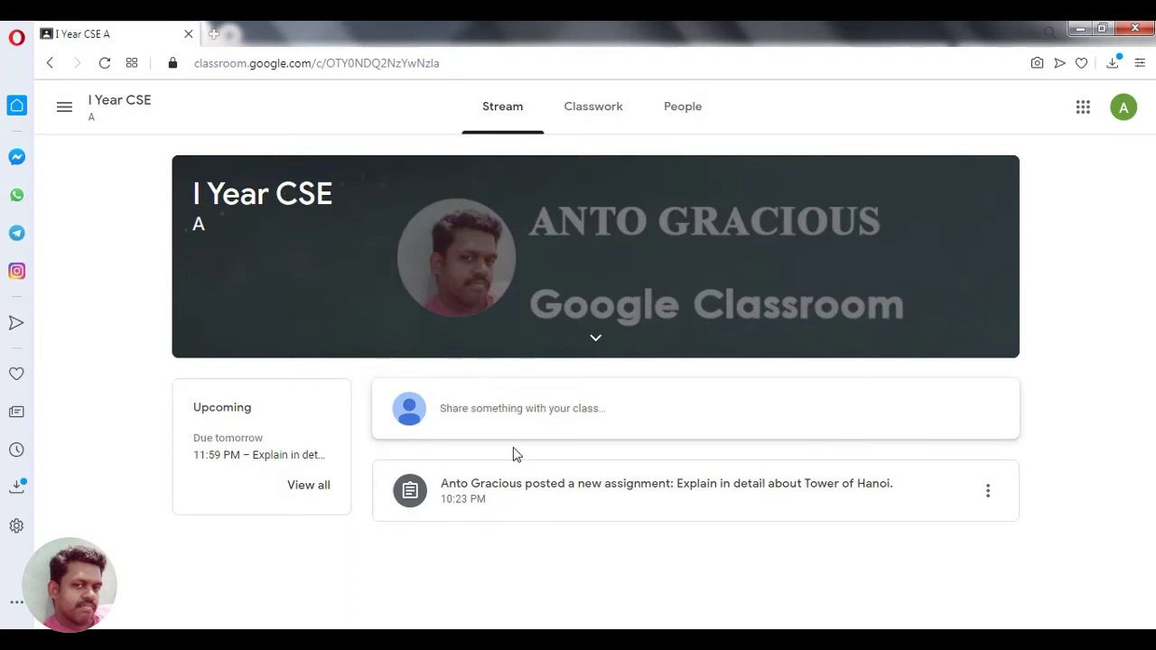
- Go to the Classwork page listing Tower of Hanoi under the e-Assignment topic
{"action": "left_click", "coordinate": [583, 120]}
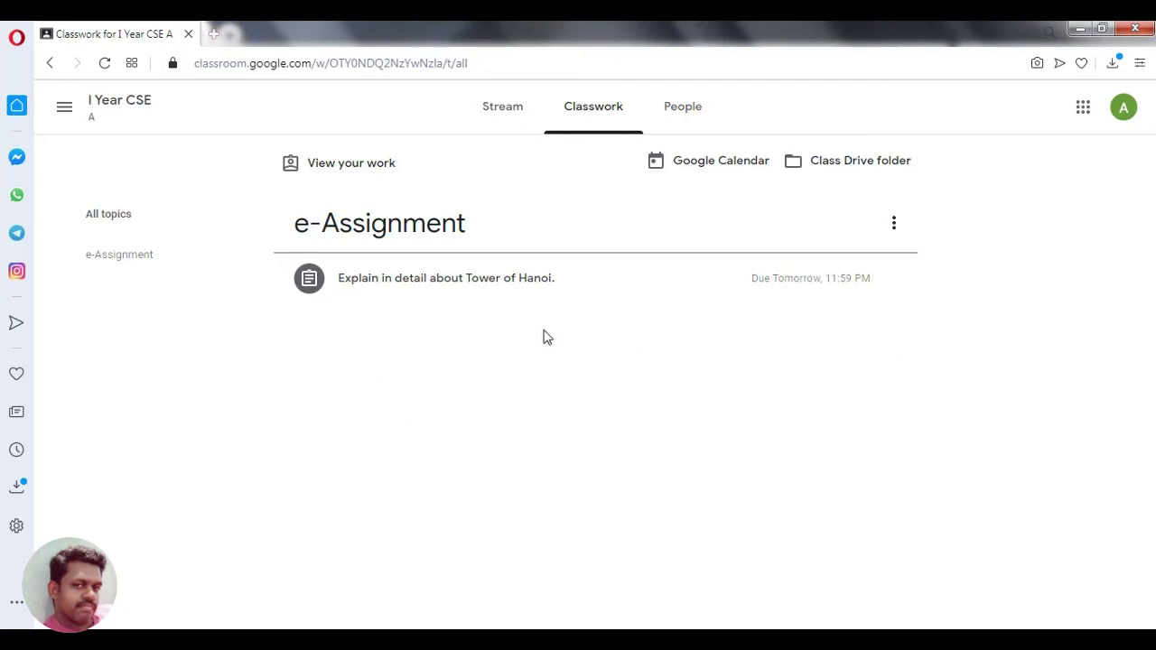
- Open the Tower of Hanoi assignment details and its 'Tower of Hanoi - Wikipedia' attachment
{"action": "left_click", "coordinate": [496, 287]}
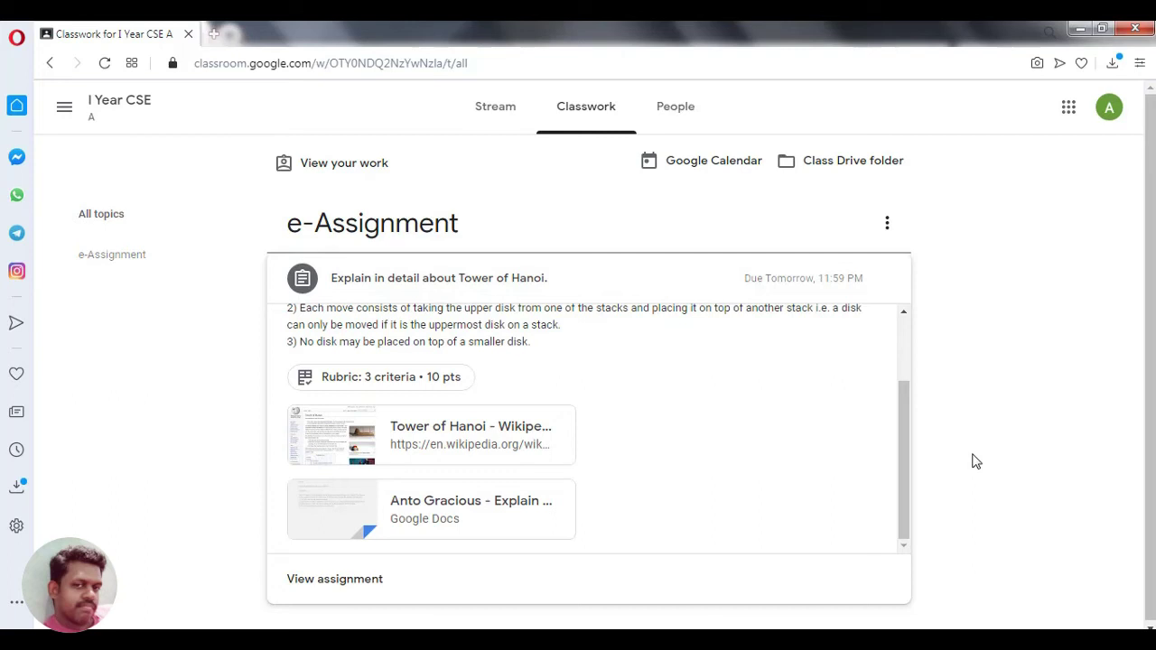
{"action": "left_click", "coordinate": [364, 589]}
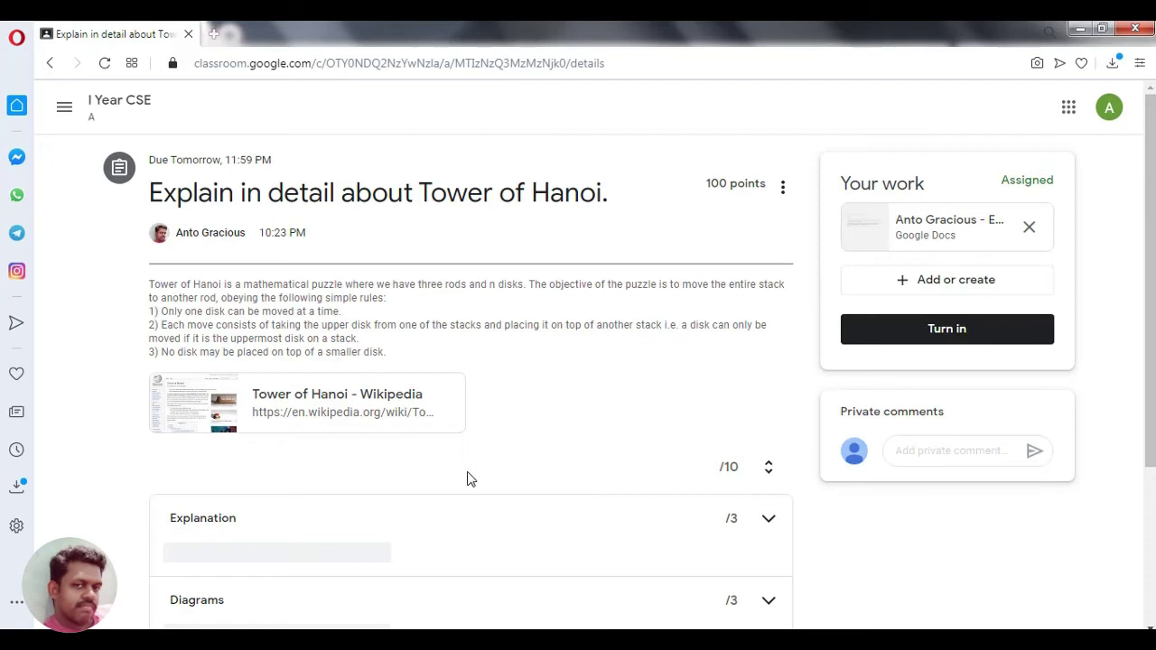
{"action": "mouse_move", "coordinate": [1146, 159]}
{"action": "left_mouse_down"}
{"action": "mouse_move", "coordinate": [1153, 330]}
{"action": "mouse_move", "coordinate": [1154, 174]}
{"action": "left_mouse_up"}
{"action": "left_click", "coordinate": [334, 417]}
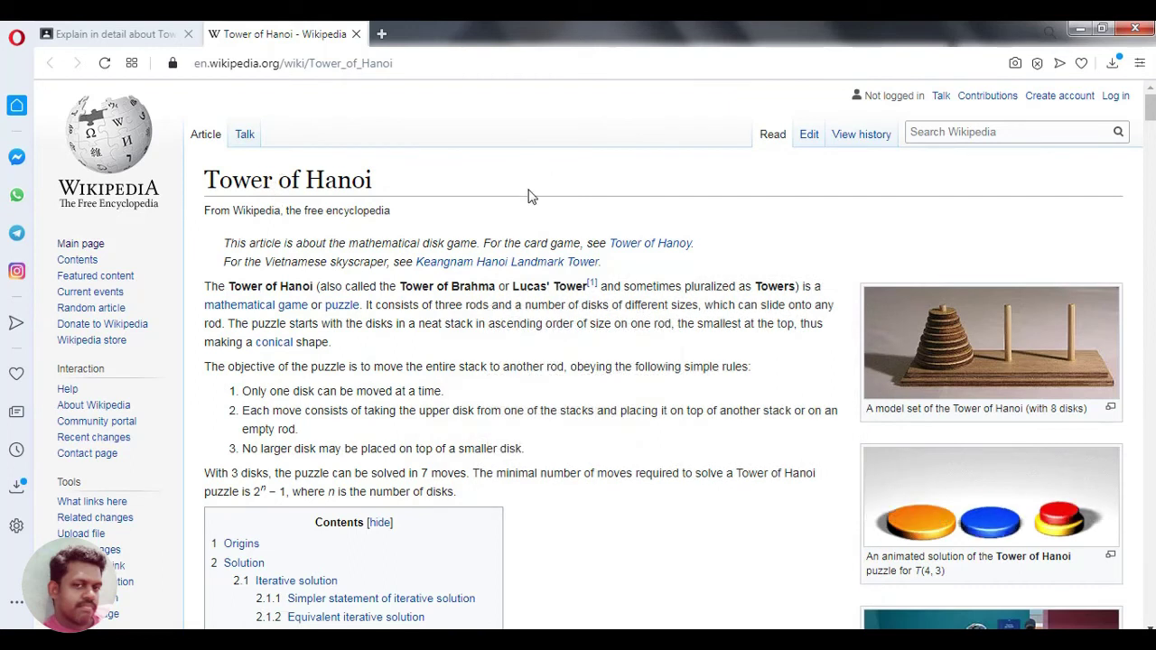
- Return from the Wikipedia article to the assignment and open the attached Google Doc under Your work
{"action": "left_click", "coordinate": [126, 33]}
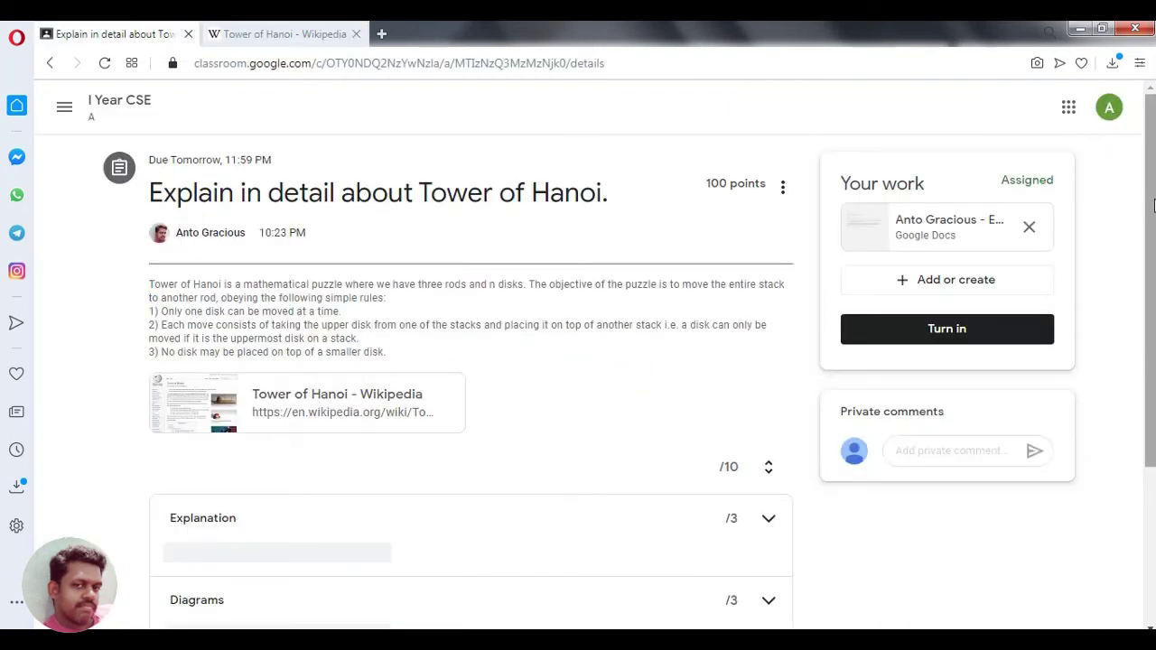
{"action": "left_click_drag", "start_coordinate": [1149, 176], "coordinate": [1151, 358]}
{"action": "scroll", "coordinate": [1152, 283], "scroll_direction": "up", "scroll_amount": 3}
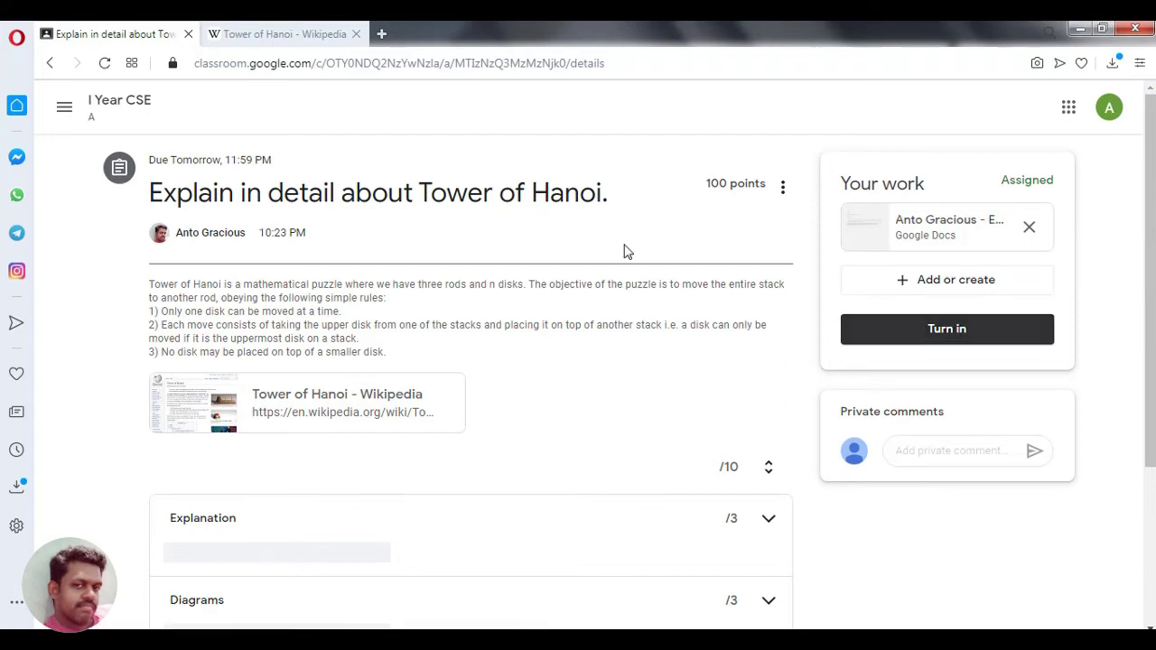
{"action": "left_click", "coordinate": [940, 225]}
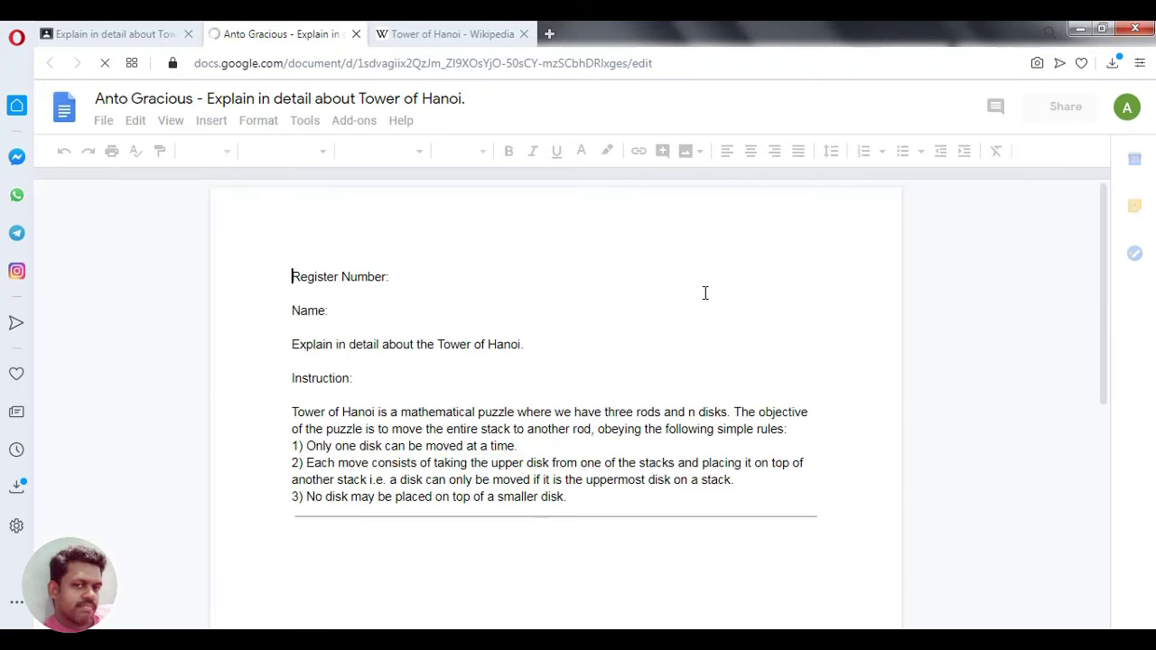
- Type the student's register number after 'Register Number:' and their name after 'Name:'
{"action": "left_click", "coordinate": [416, 278]}
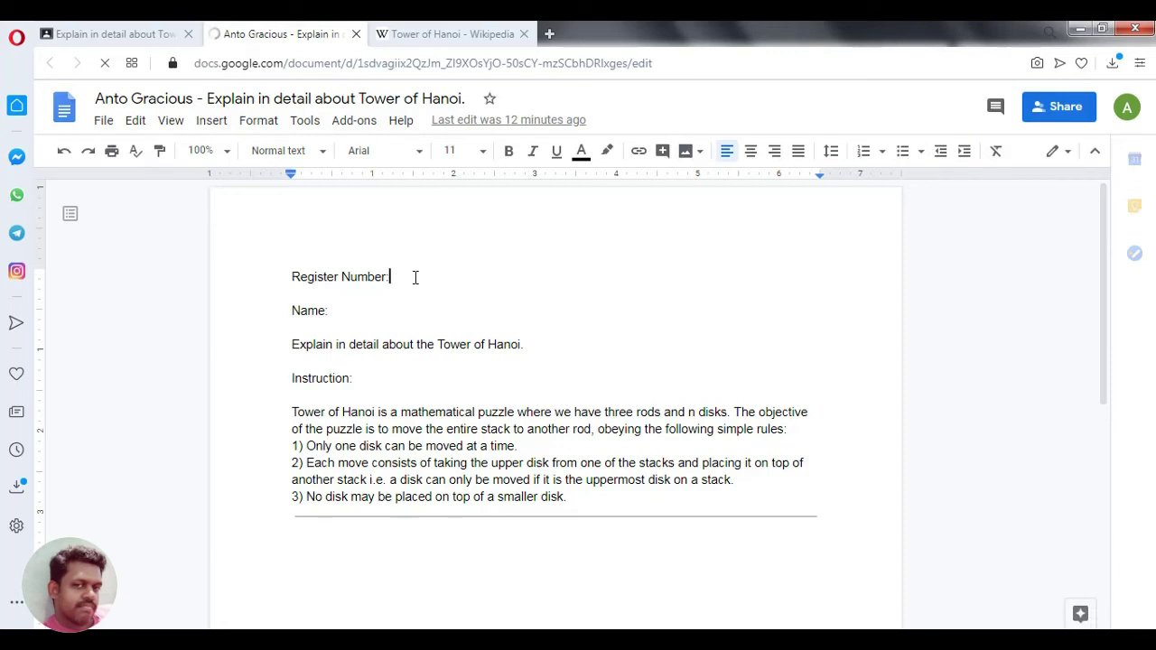
{"action": "left_click", "coordinate": [366, 312]}
{"action": "type", "text": "An"}
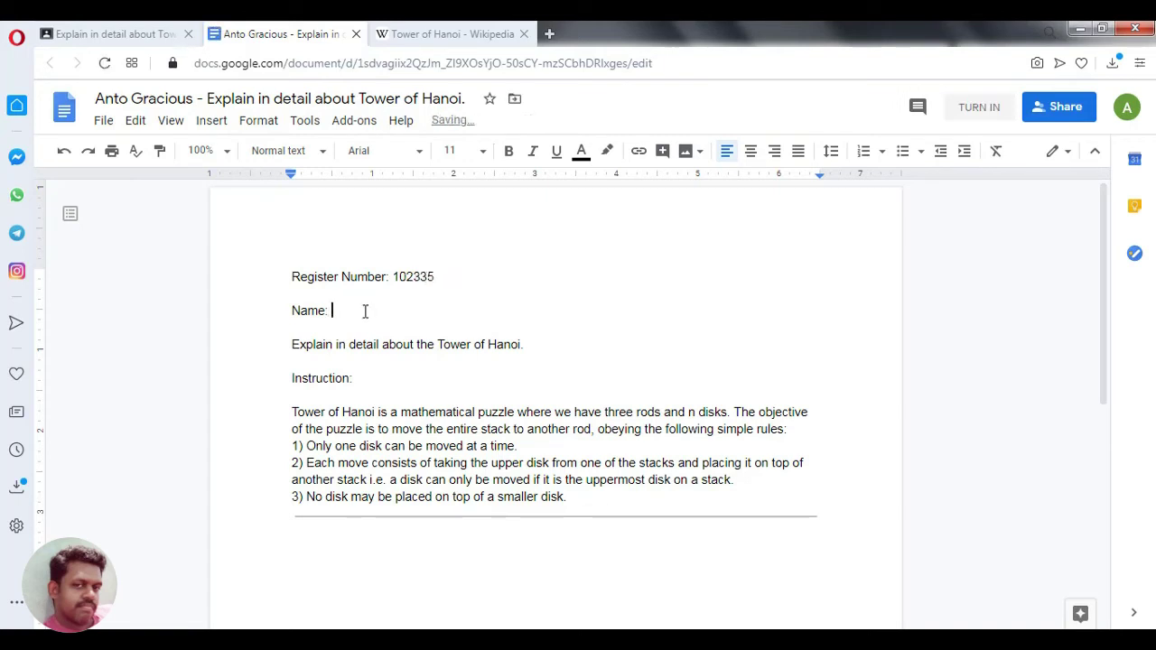
{"action": "type", "text": "to"}
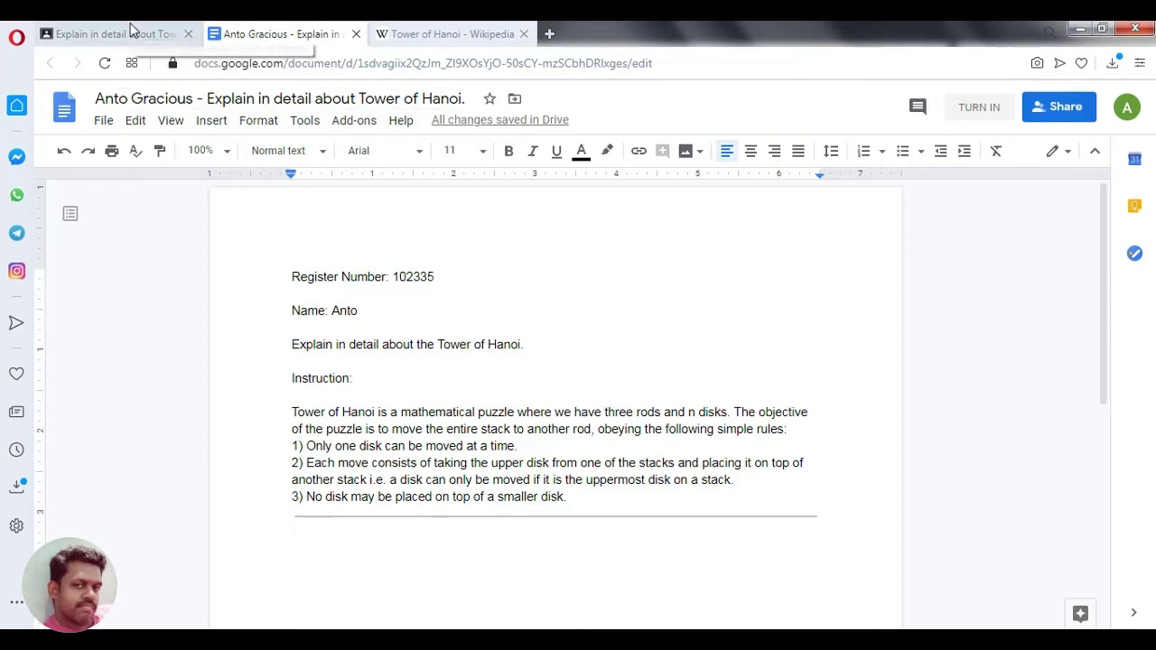
{"action": "left_click", "coordinate": [133, 38]}
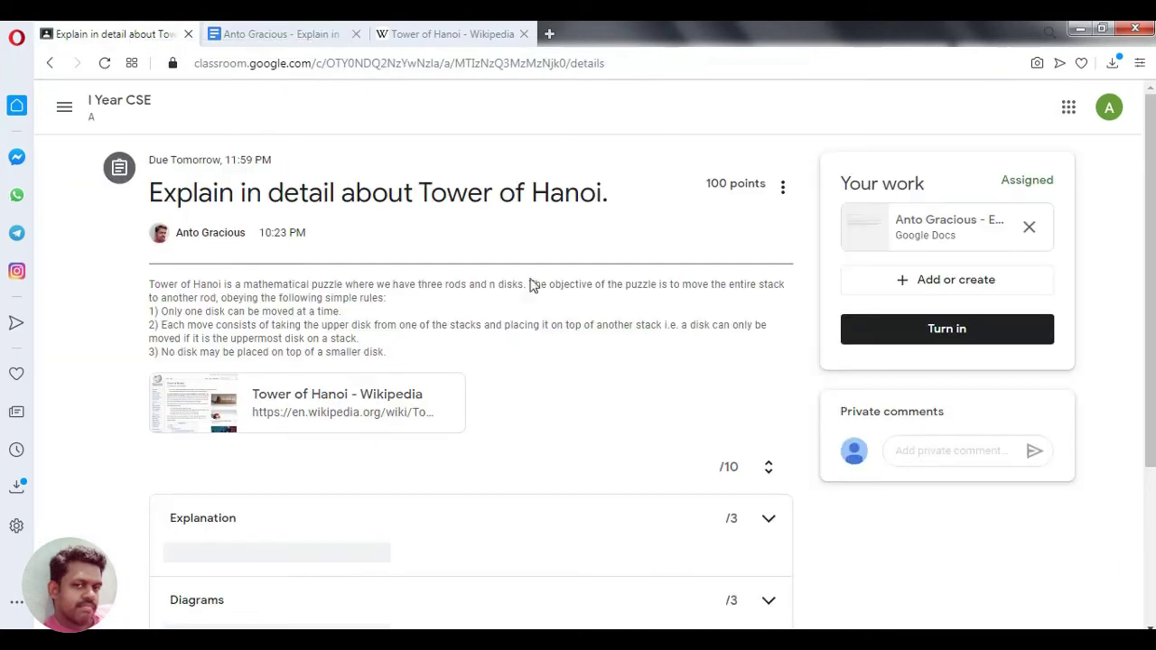
{"action": "scroll", "coordinate": [1152, 304], "scroll_direction": "down", "scroll_amount": 2}
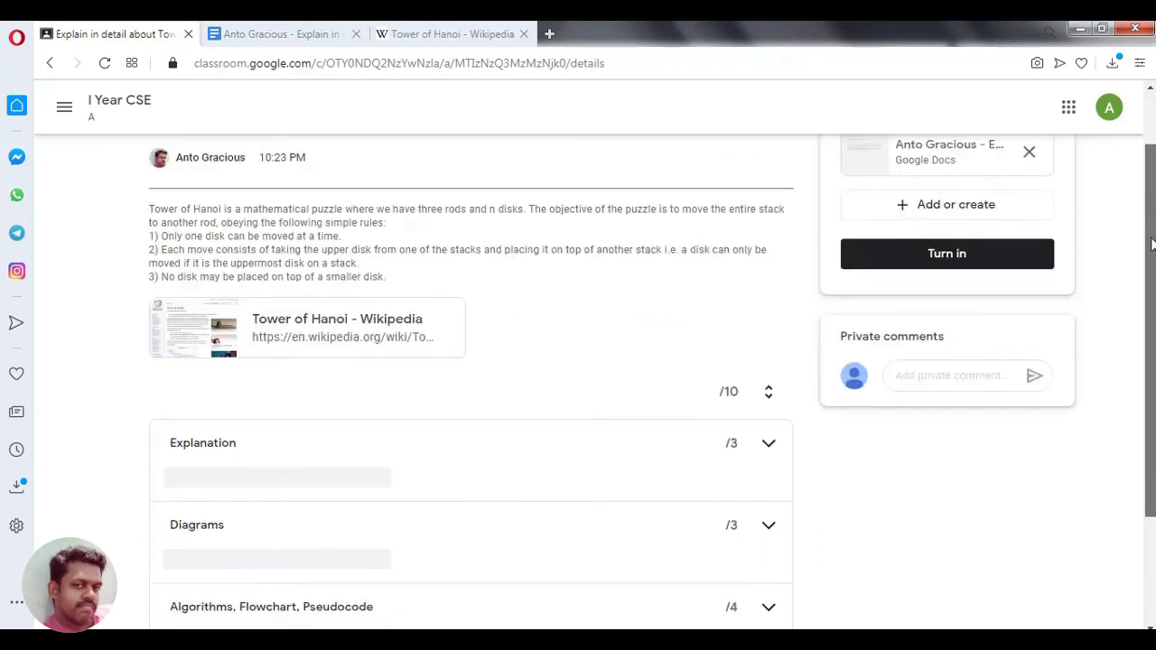
{"action": "scroll", "coordinate": [1151, 311], "scroll_direction": "down", "scroll_amount": 1}
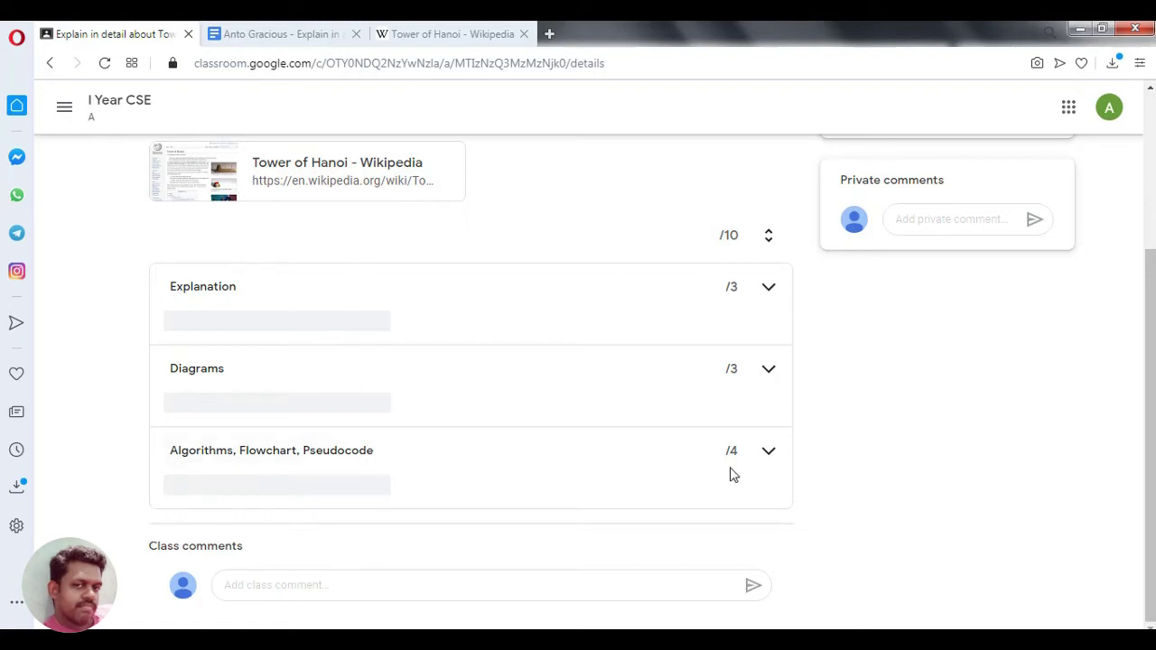
{"action": "scroll", "coordinate": [1150, 434], "scroll_direction": "up", "scroll_amount": 3}
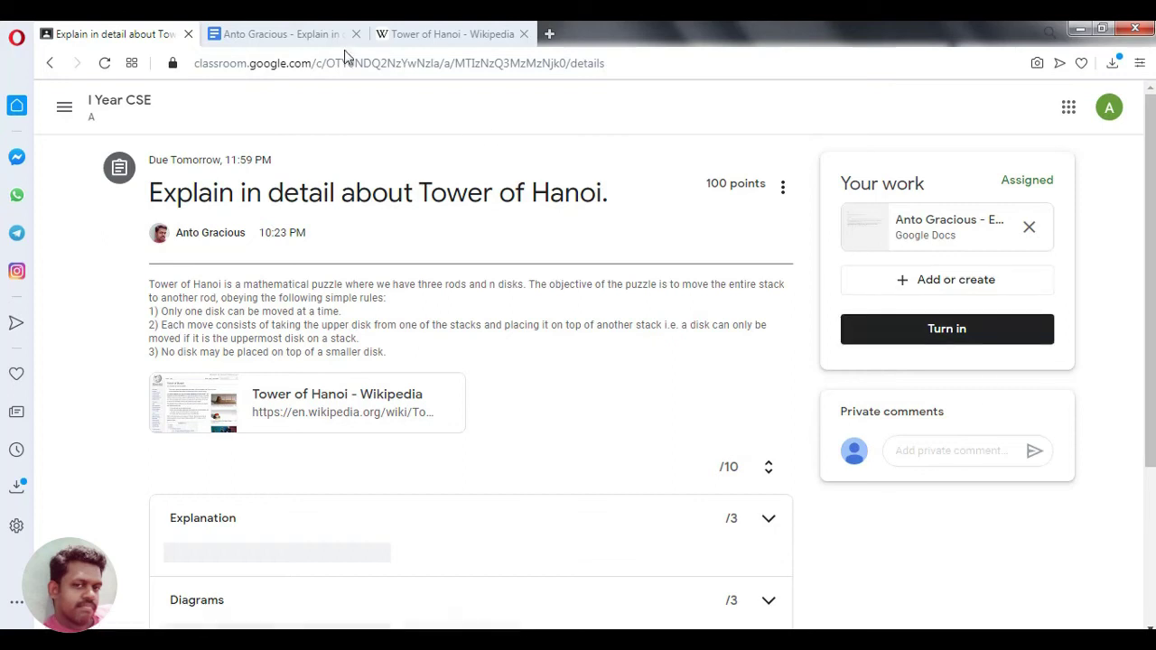
{"action": "left_click", "coordinate": [283, 41]}
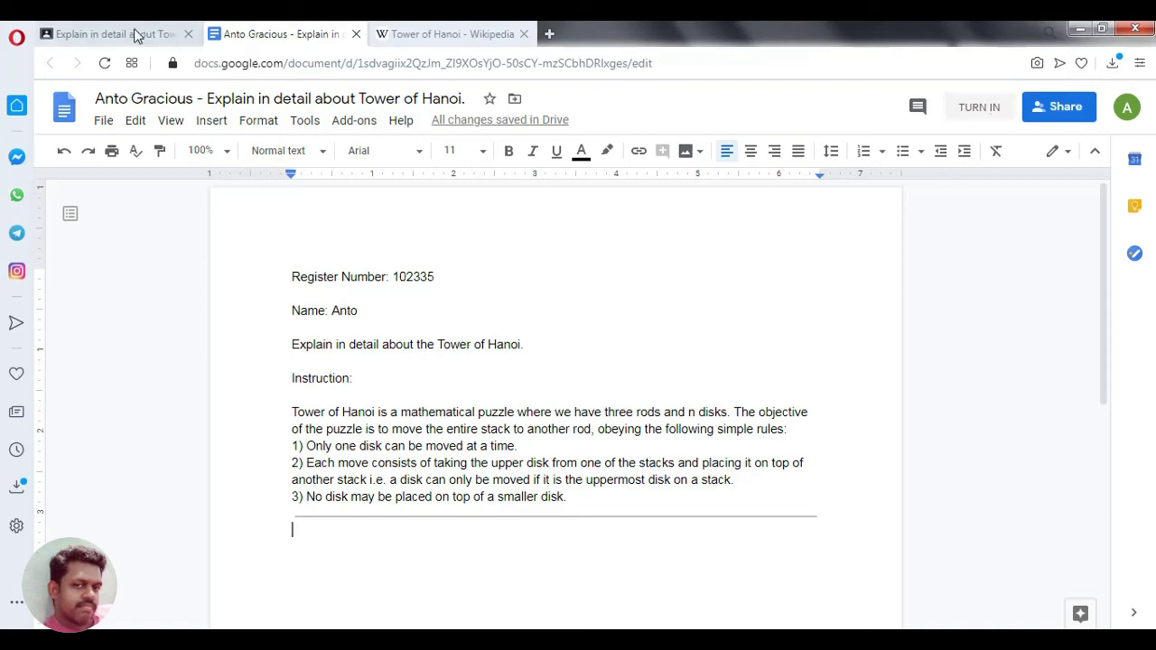
{"action": "left_click", "coordinate": [135, 34]}
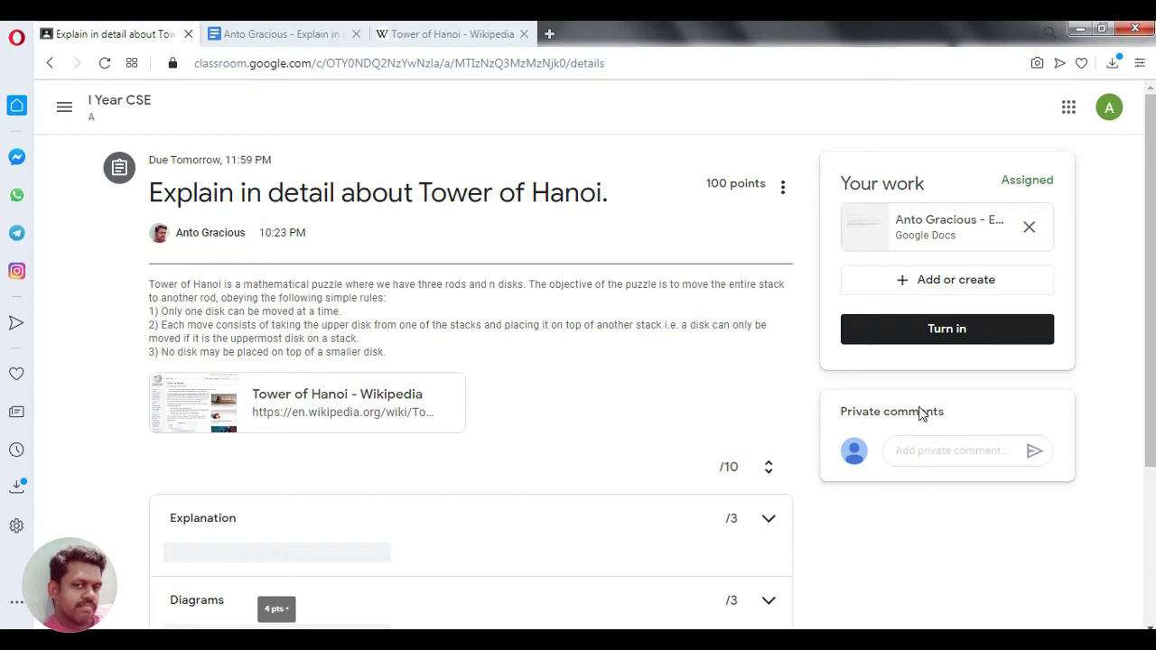
{"action": "left_click", "coordinate": [912, 452]}
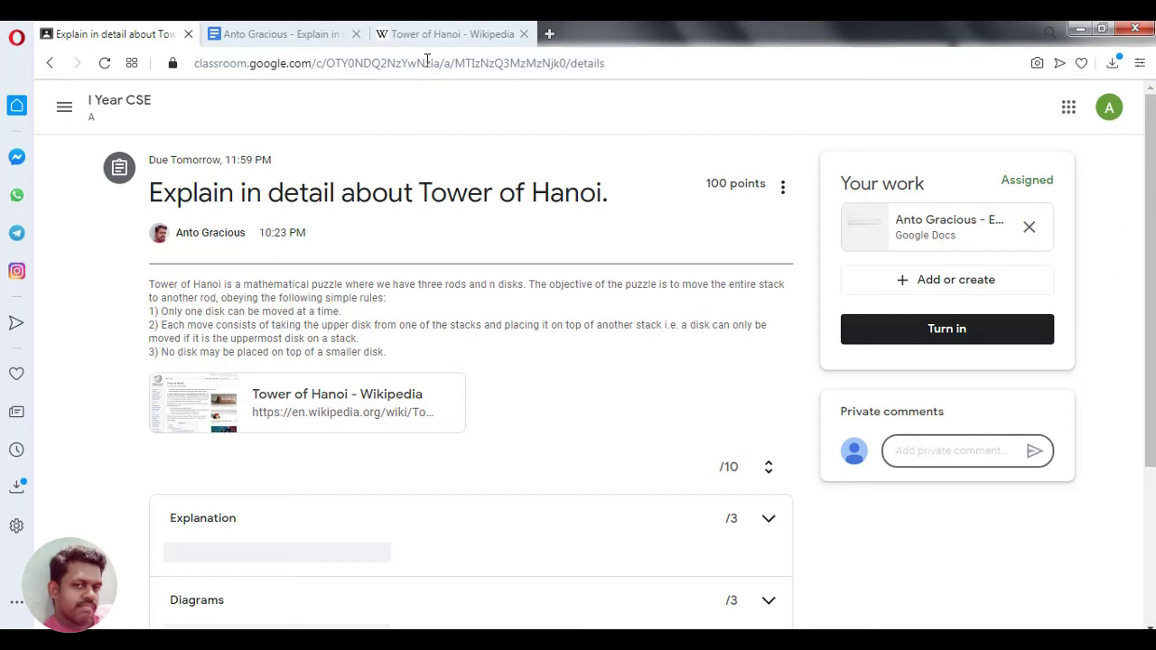
- Delete the blank line above the 'Flow chart' heading on page 4 of the document
{"action": "left_click", "coordinate": [250, 33]}
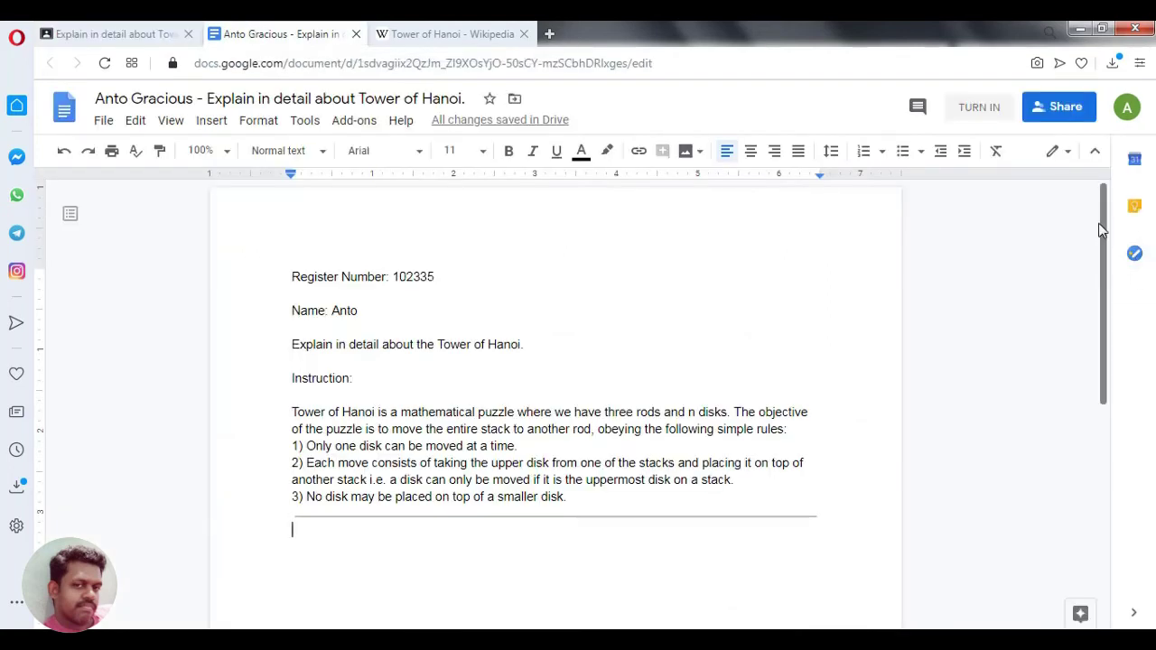
{"action": "left_click_drag", "start_coordinate": [1105, 235], "coordinate": [1109, 257]}
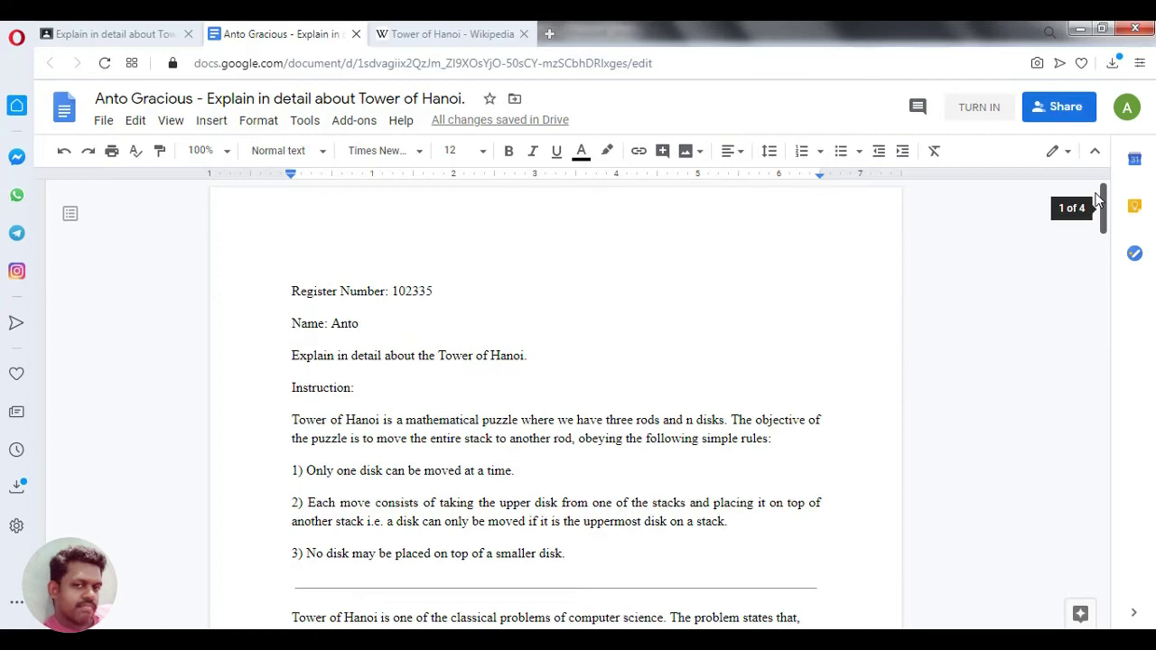
{"action": "left_click", "coordinate": [489, 307]}
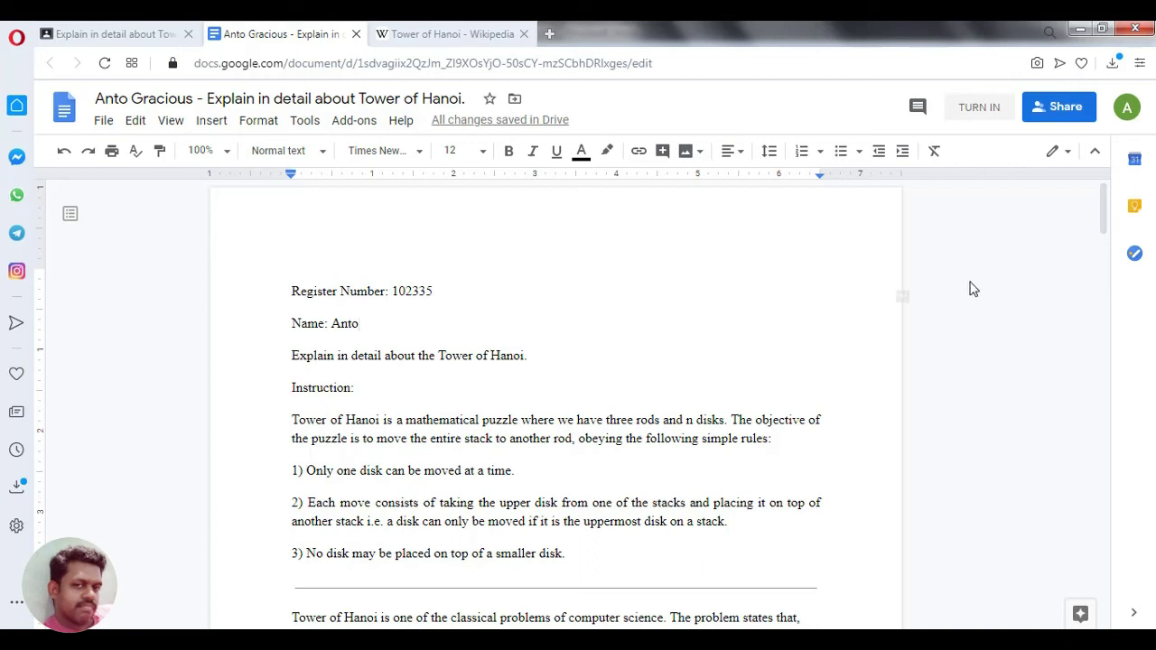
{"action": "left_click_drag", "start_coordinate": [1101, 205], "coordinate": [1123, 597]}
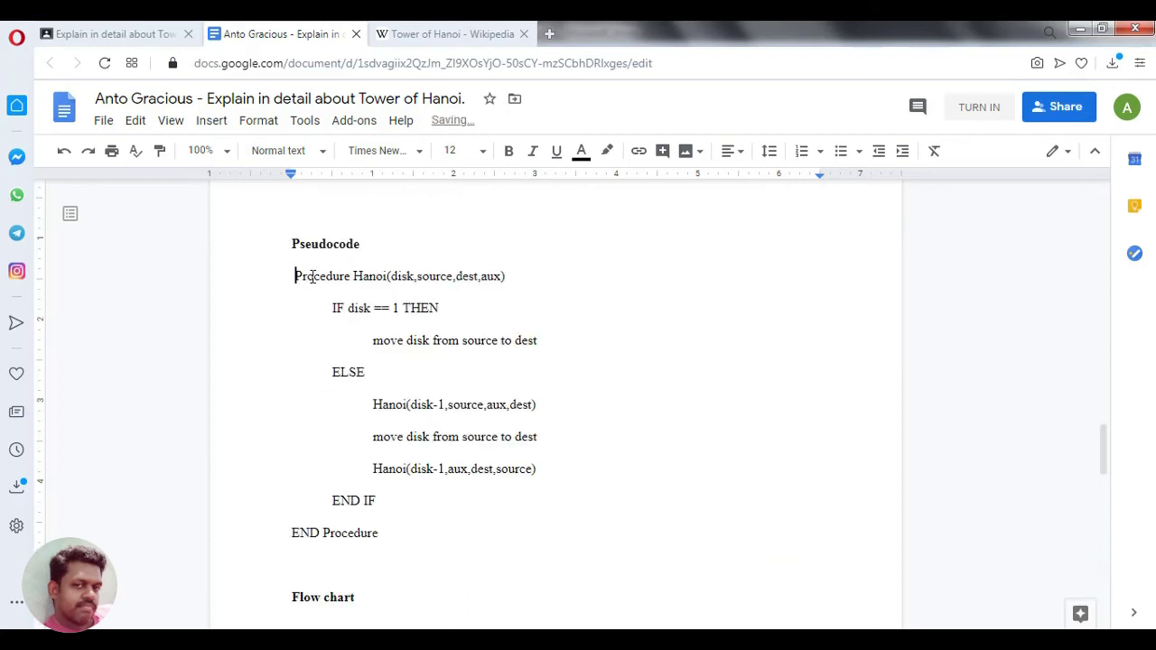
{"action": "left_click", "coordinate": [346, 570]}
{"action": "key", "text": "Delete"}
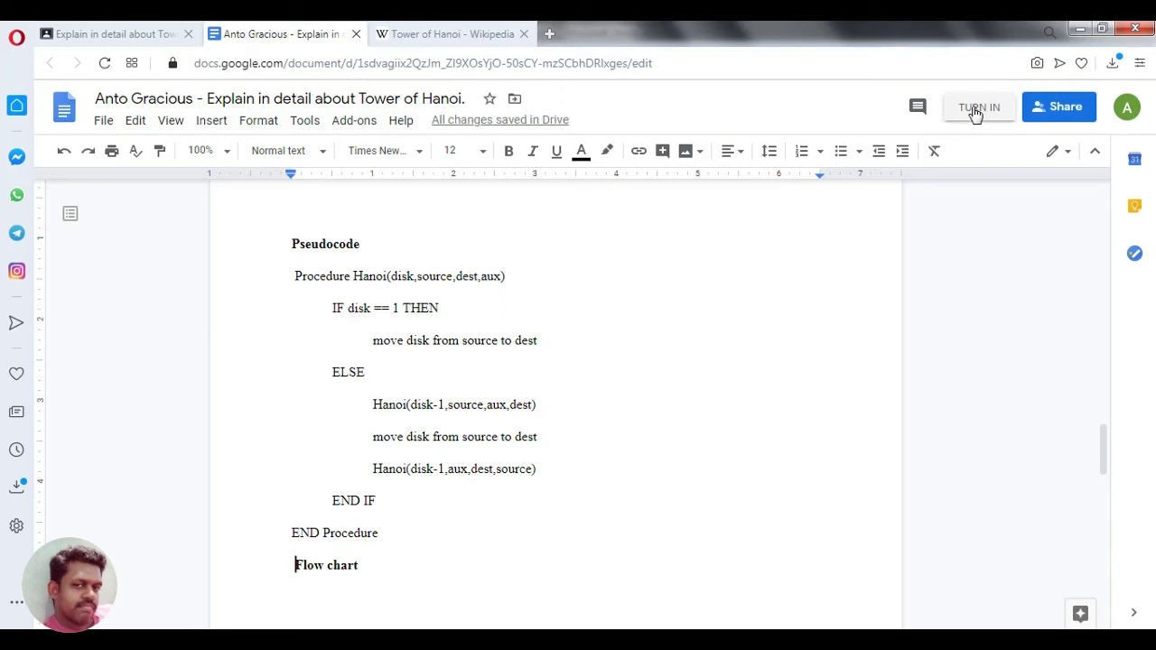
{"action": "left_click_drag", "start_coordinate": [1109, 457], "coordinate": [1114, 223]}
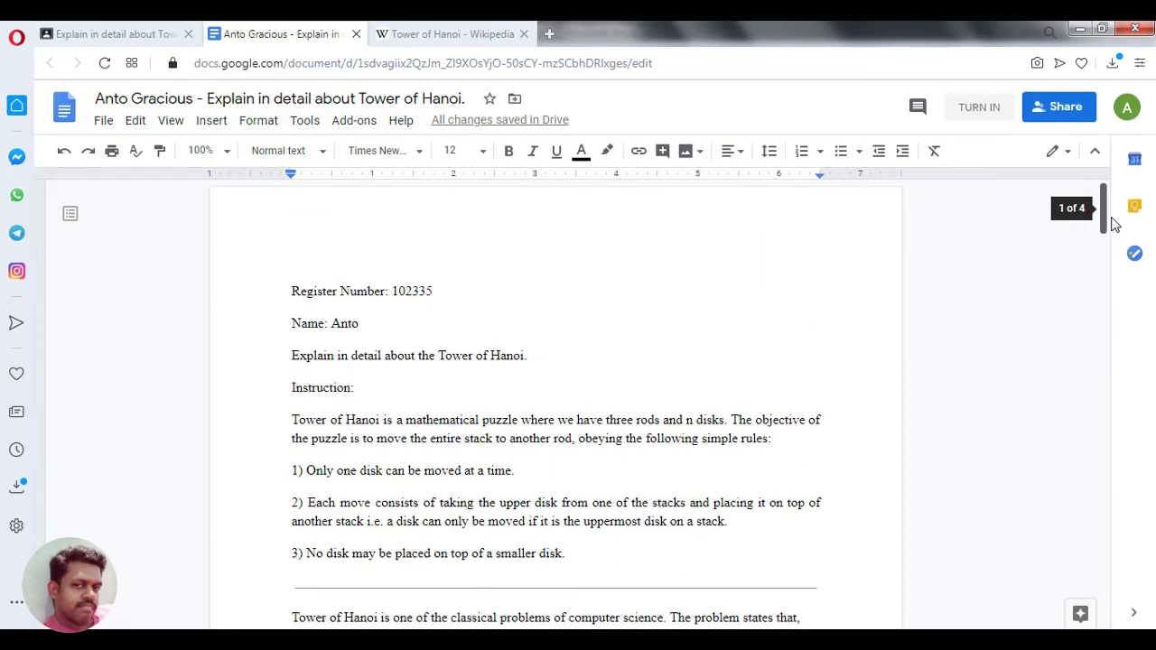
- Turn in the Tower of Hanoi assignment from Google Docs and confirm the submission
{"action": "left_click", "coordinate": [989, 122]}
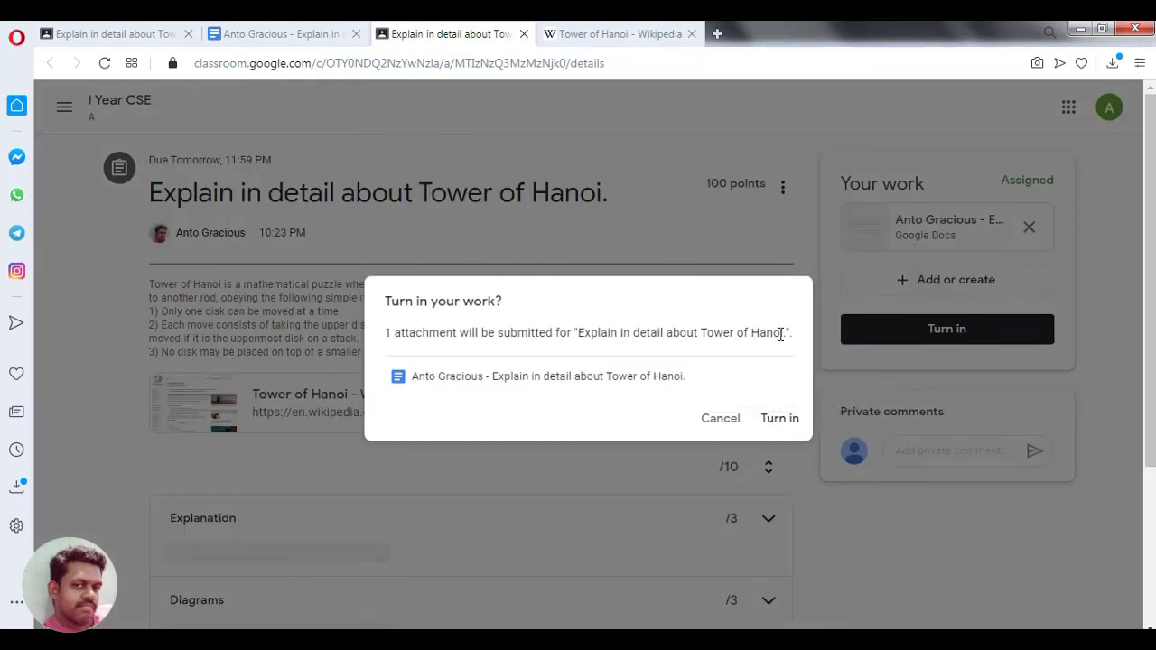
{"action": "left_click", "coordinate": [779, 421]}
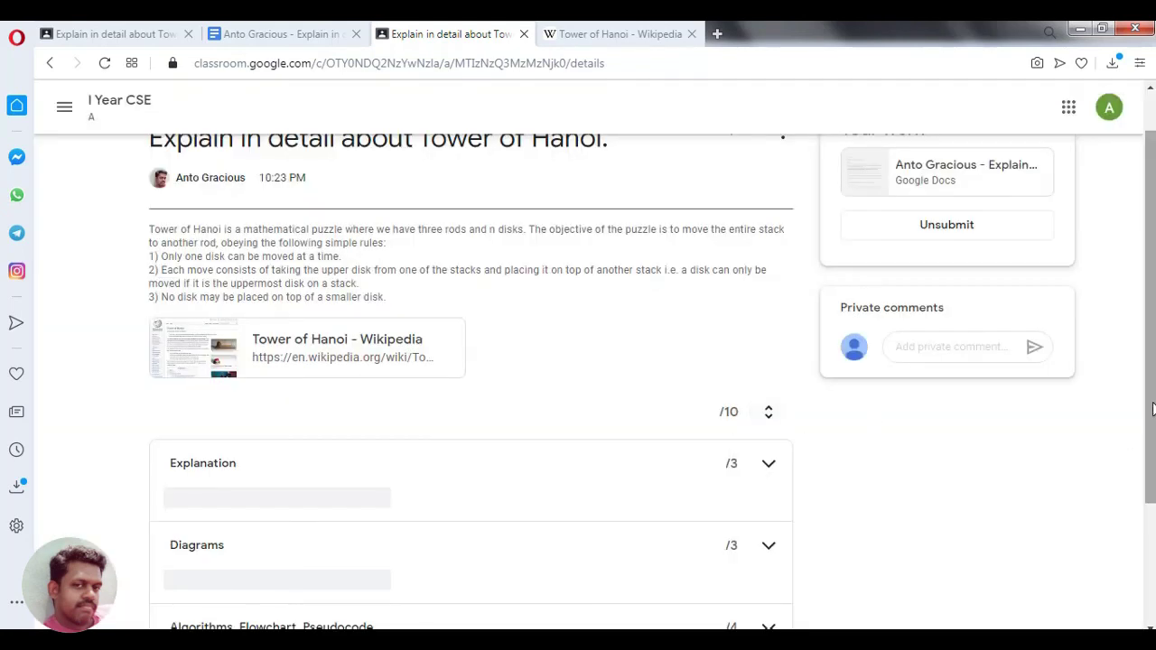
{"action": "scroll", "coordinate": [1149, 406], "scroll_direction": "up", "scroll_amount": 1}
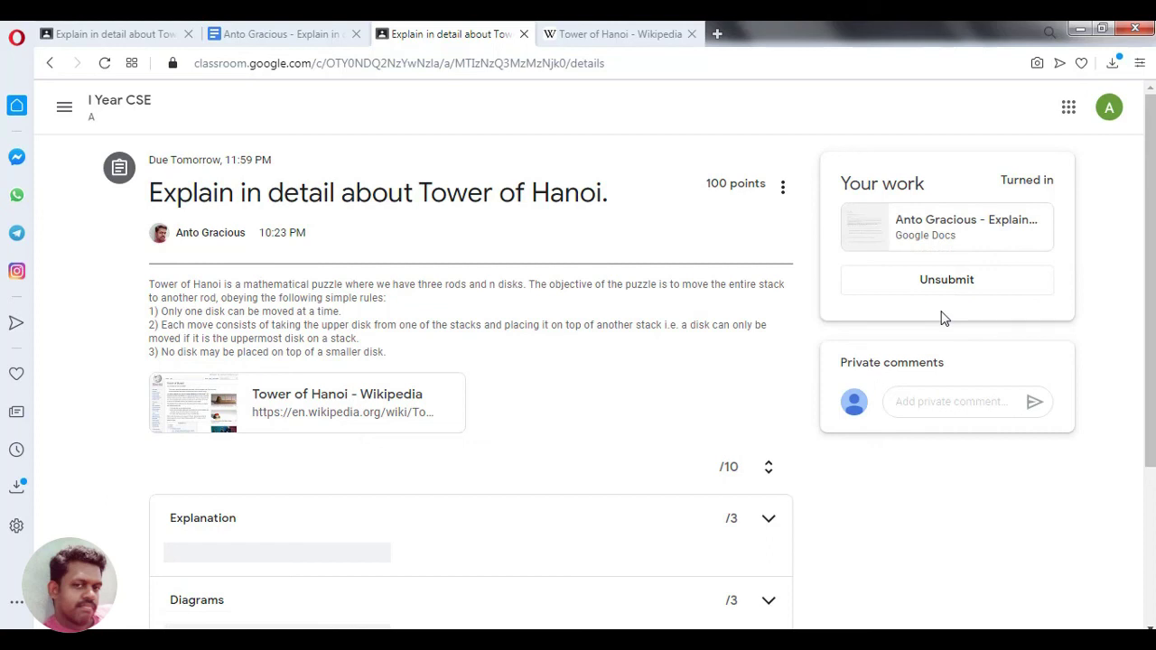
{"action": "left_click", "coordinate": [122, 113]}
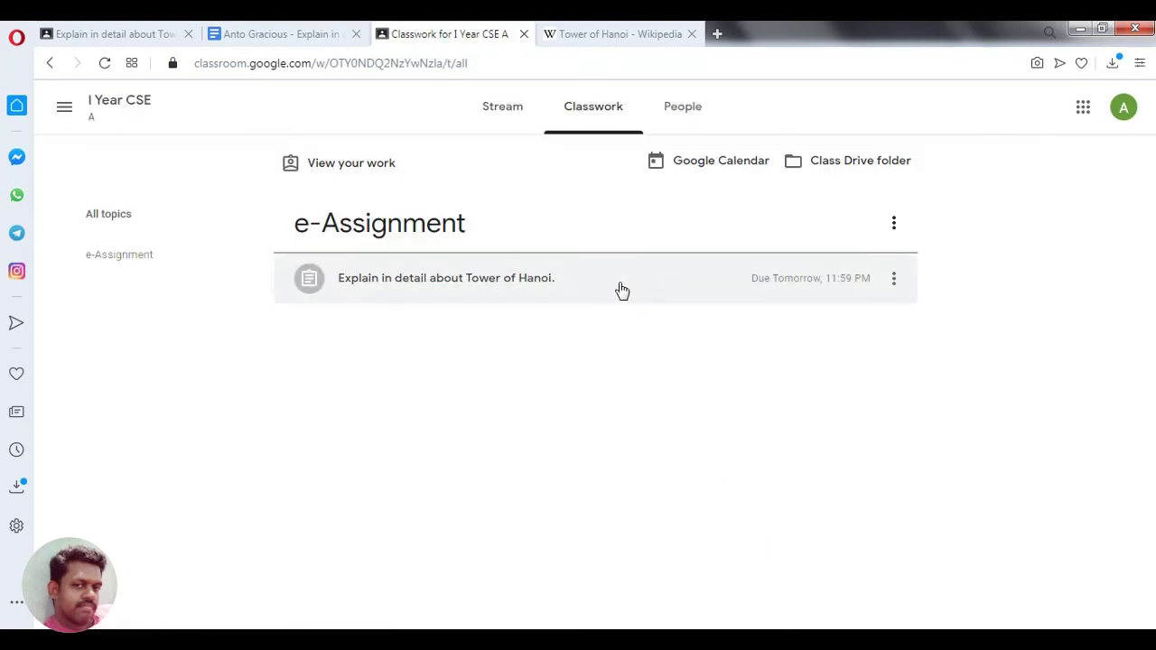
{"action": "left_click", "coordinate": [552, 290]}
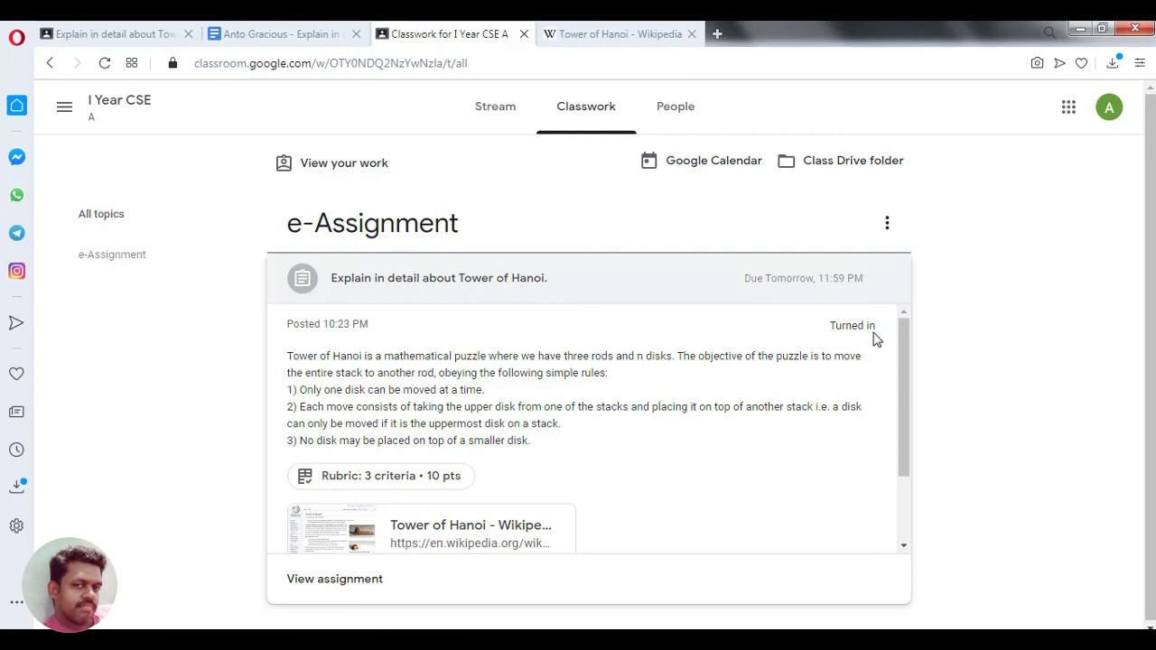
{"action": "left_click_drag", "start_coordinate": [902, 333], "coordinate": [906, 447]}
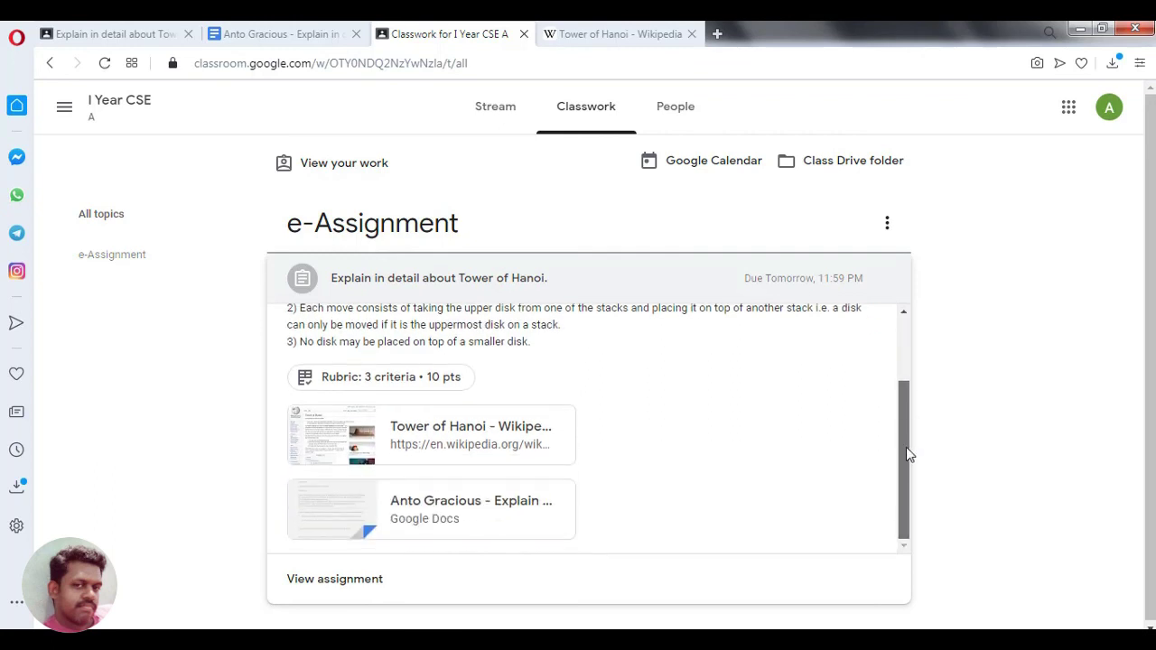
{"action": "left_click", "coordinate": [353, 588]}
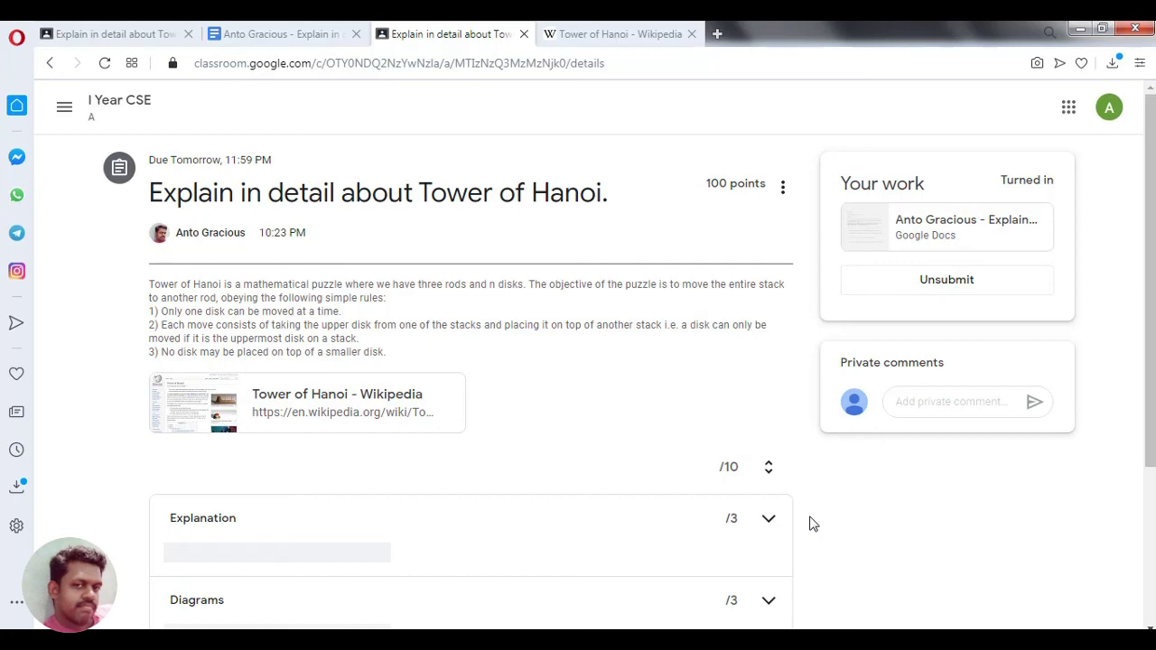
{"action": "left_click_drag", "start_coordinate": [1149, 216], "coordinate": [1148, 465]}
{"action": "left_click", "coordinate": [268, 591]}
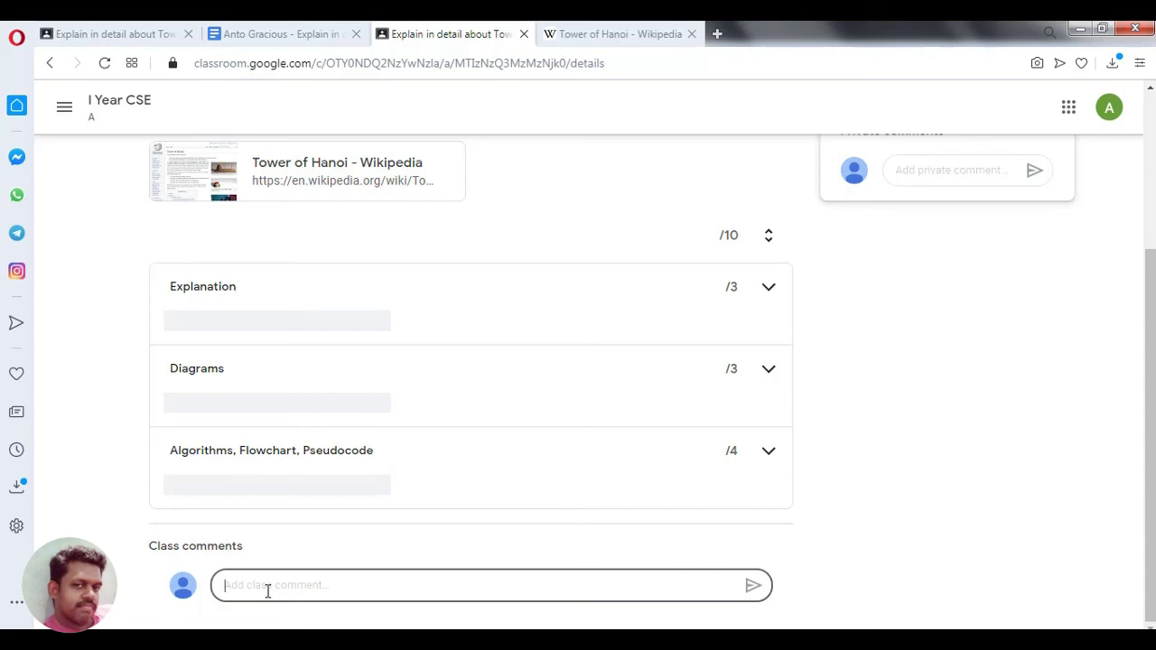
{"action": "left_click_drag", "start_coordinate": [1152, 342], "coordinate": [1152, 250]}
{"action": "left_click", "coordinate": [956, 308]}
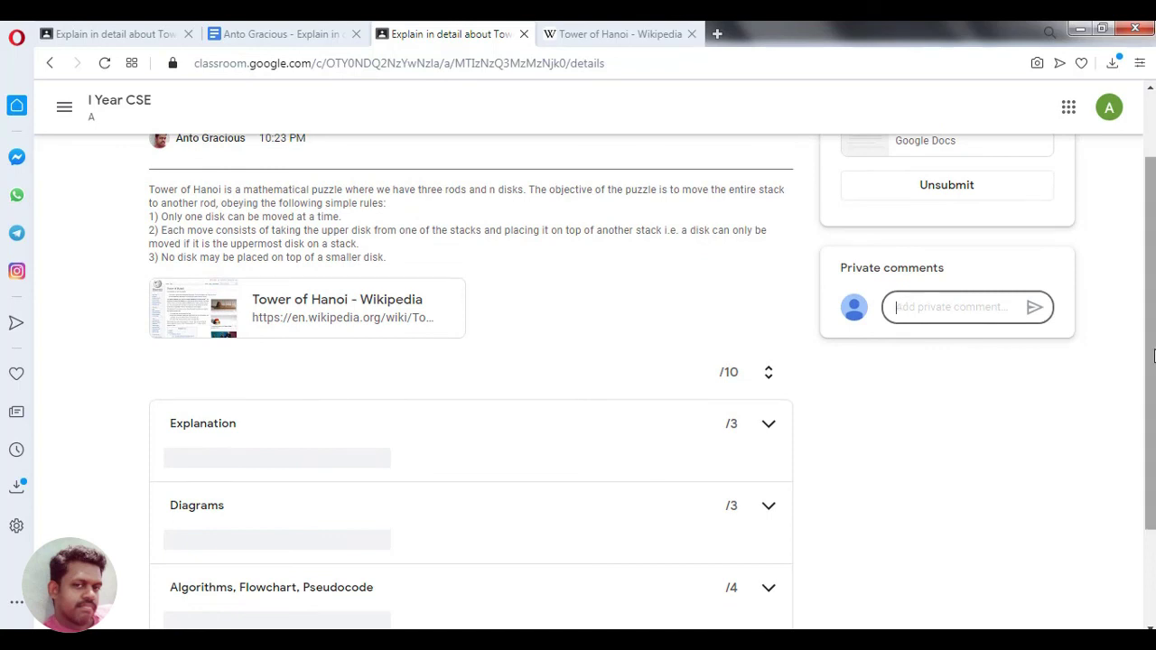
{"action": "left_click_drag", "start_coordinate": [1151, 363], "coordinate": [1151, 280]}
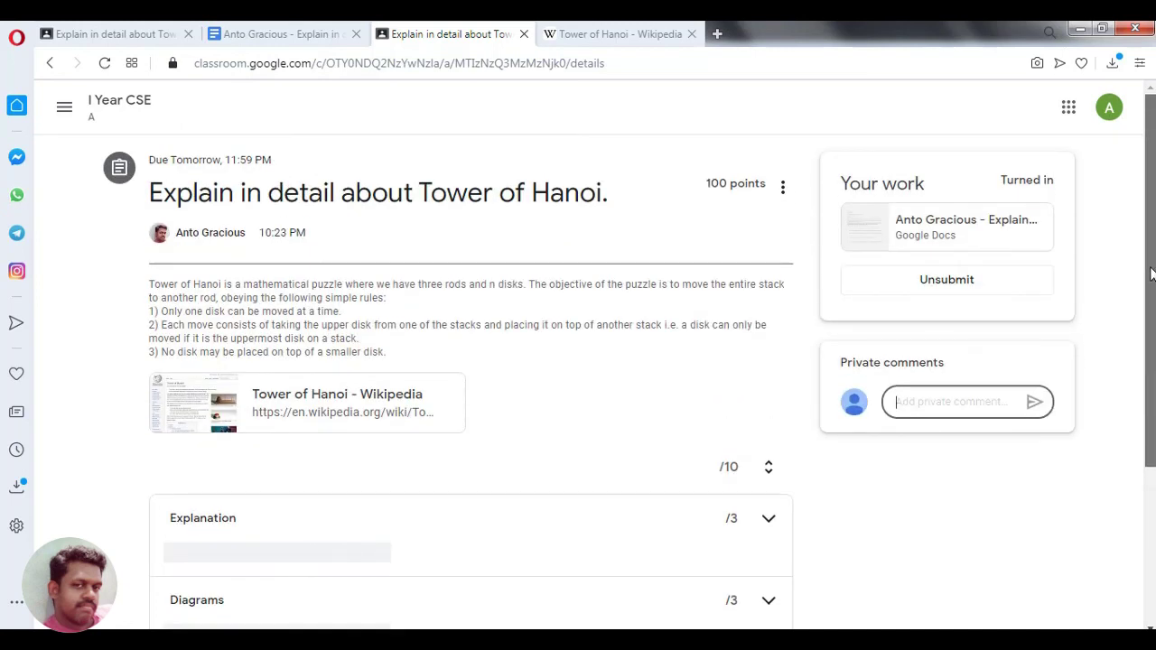
{"action": "left_click", "coordinate": [138, 112]}
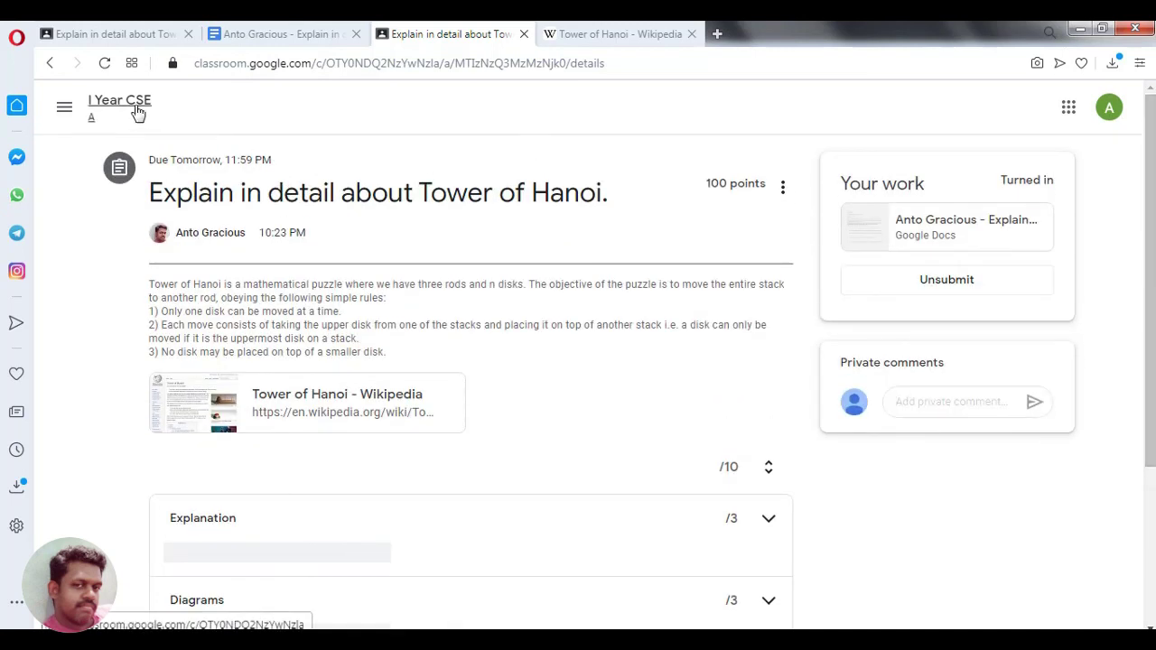